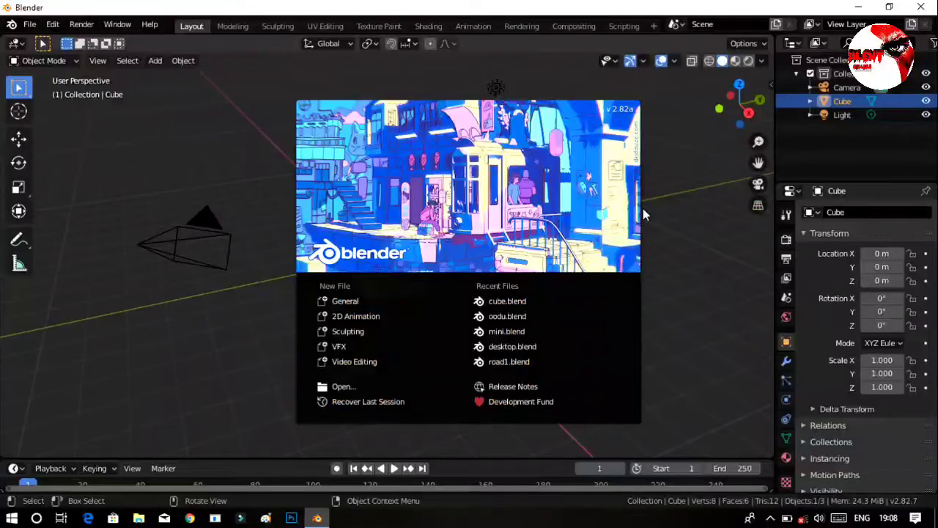
Dismiss the splash screen and start the Shortcut VUr key display for the 3D view.
click(677, 209)
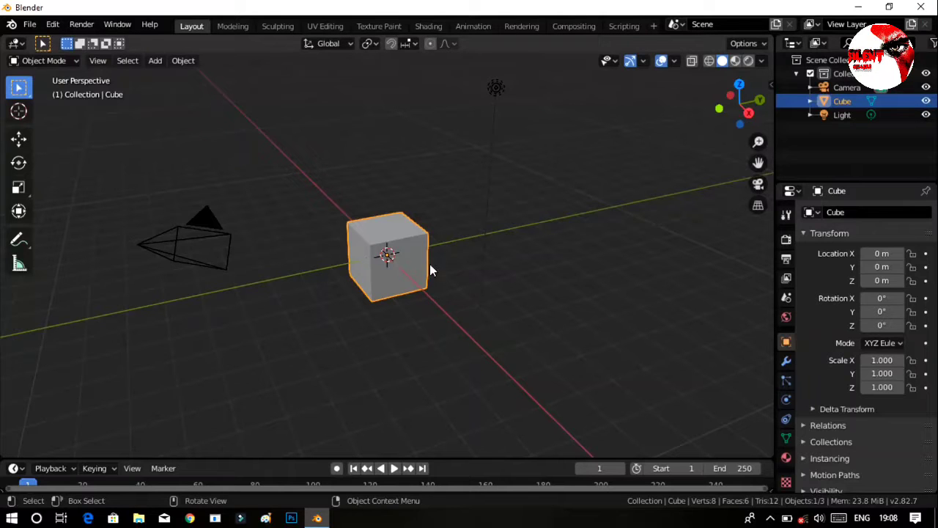
middle_drag(461, 269, 501, 278)
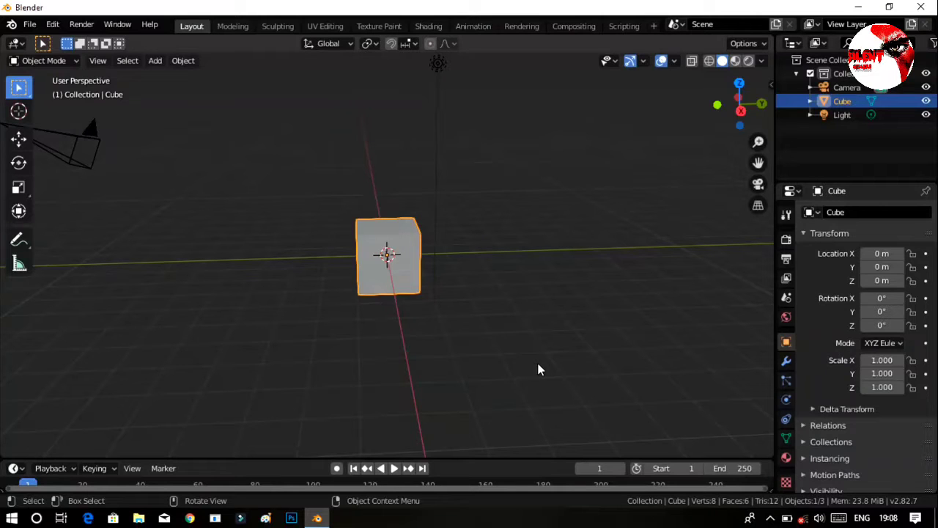
key(Tab)
key(Tab)
key(n)
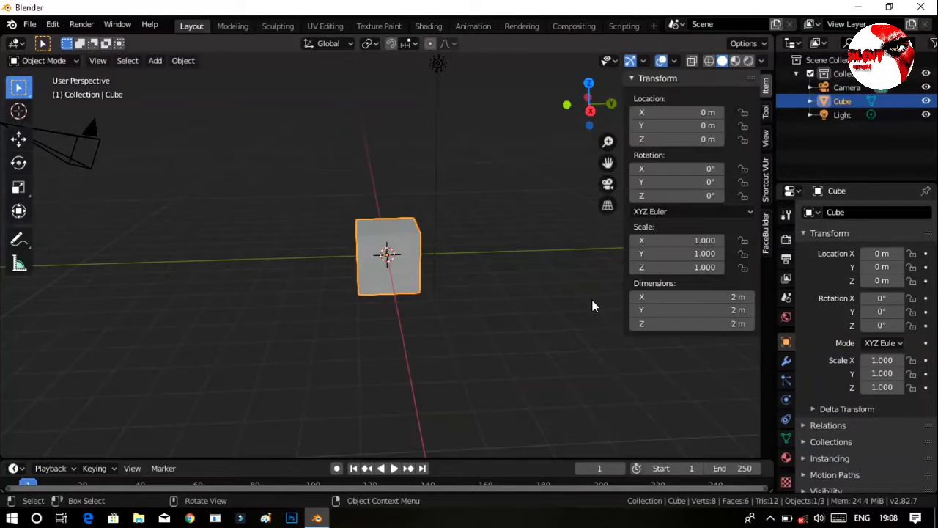
click(766, 189)
click(696, 99)
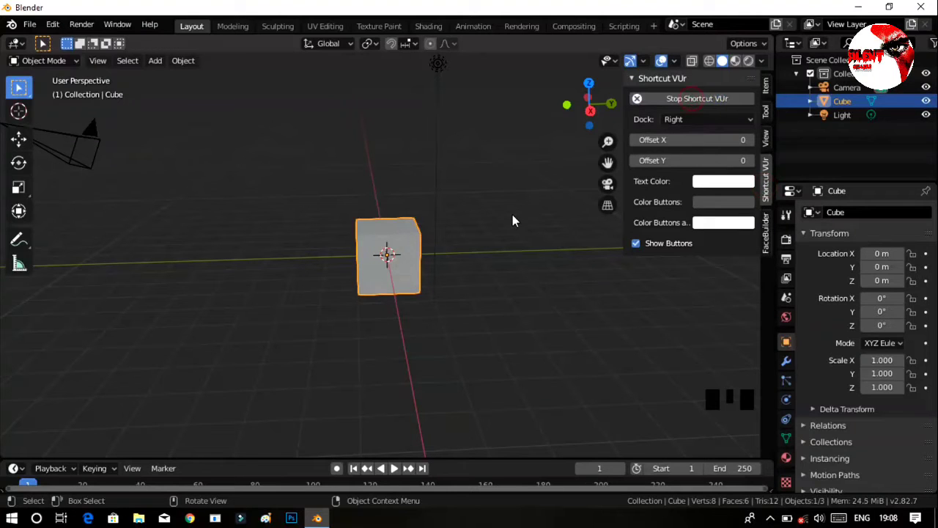
key(n)
Enter Edit Mode on the cube and bevel all of its edges by about 0.03 m with one segment.
key(Tab)
middle_drag(518, 346, 555, 272)
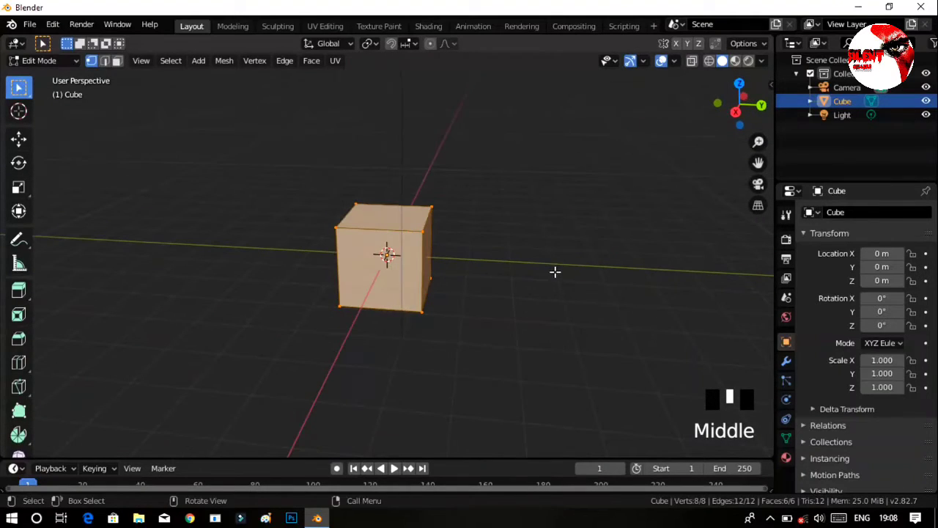
key(Tab)
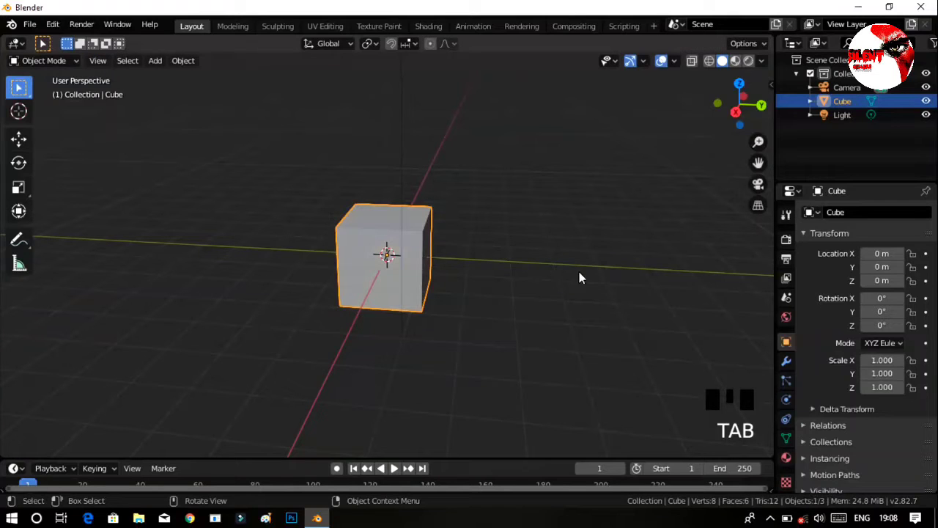
key(Tab)
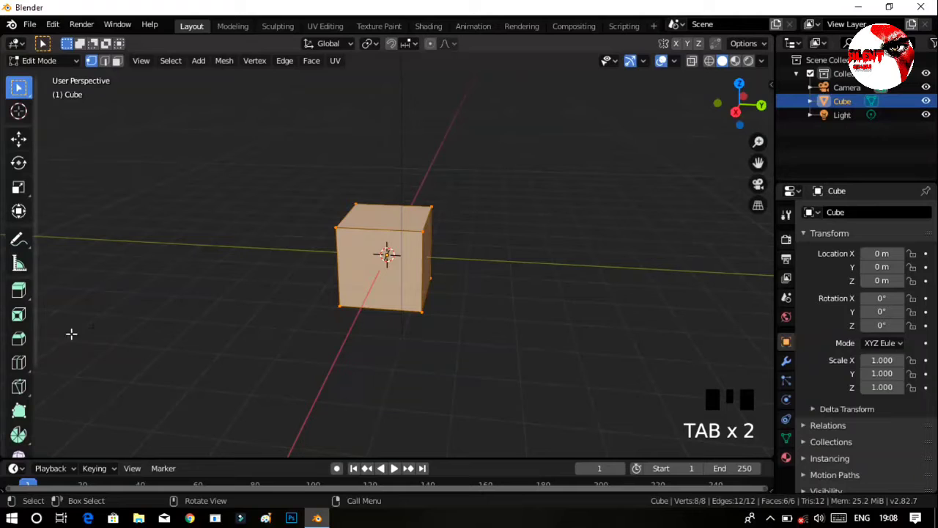
click(13, 340)
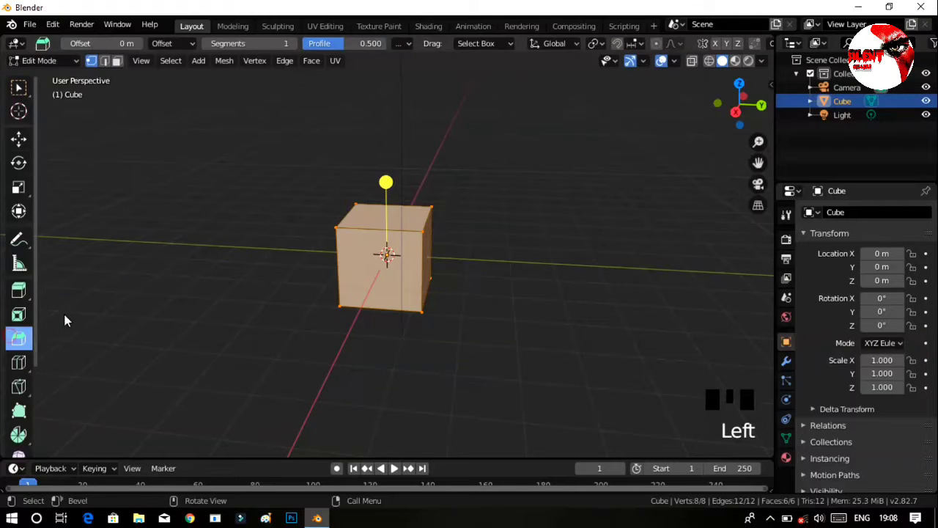
drag(386, 183, 387, 176)
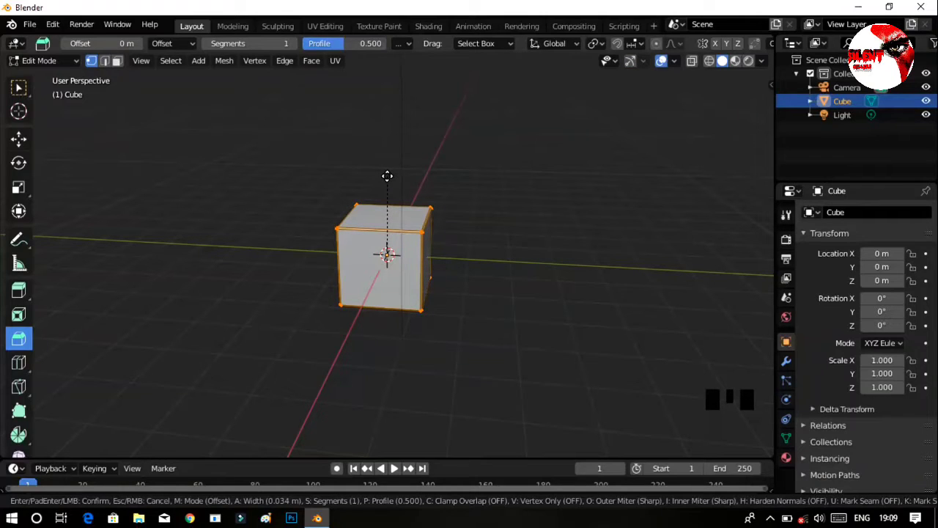
drag(387, 176, 392, 176)
ctrl+middle_drag(505, 247, 508, 207)
middle_drag(578, 259, 504, 232)
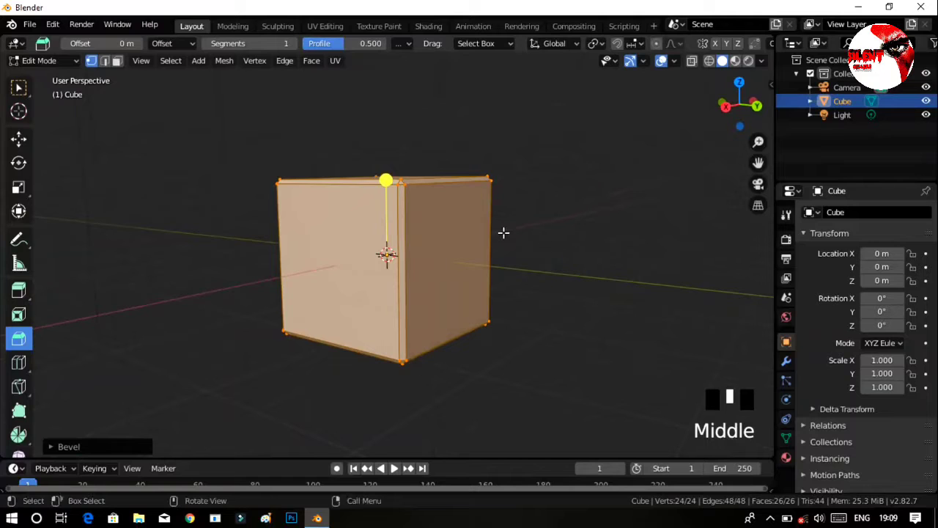
Switch to the Move tool and deselect the whole mesh.
click(25, 140)
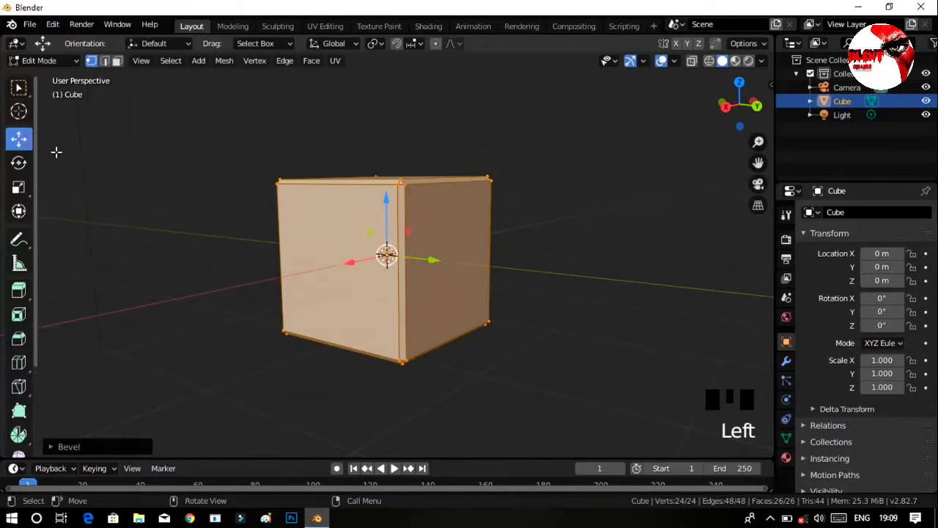
click(564, 273)
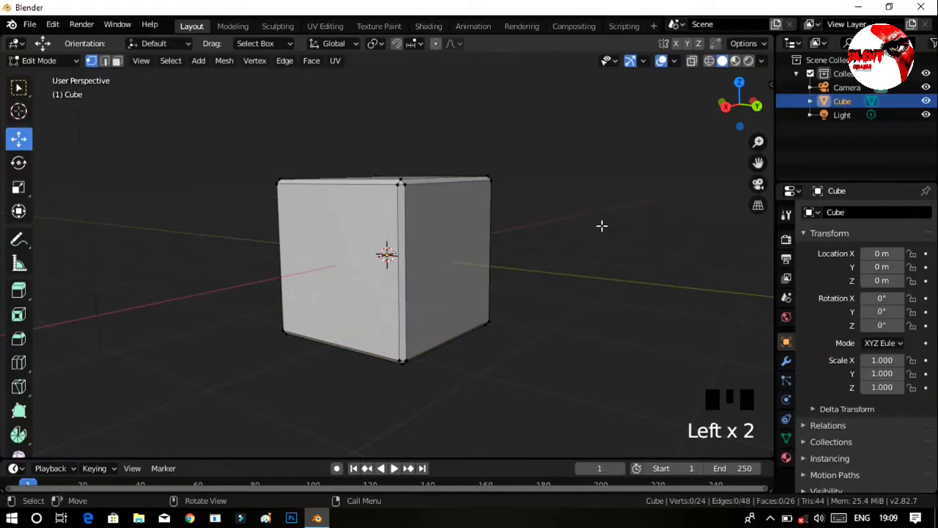
middle_drag(602, 226, 607, 245)
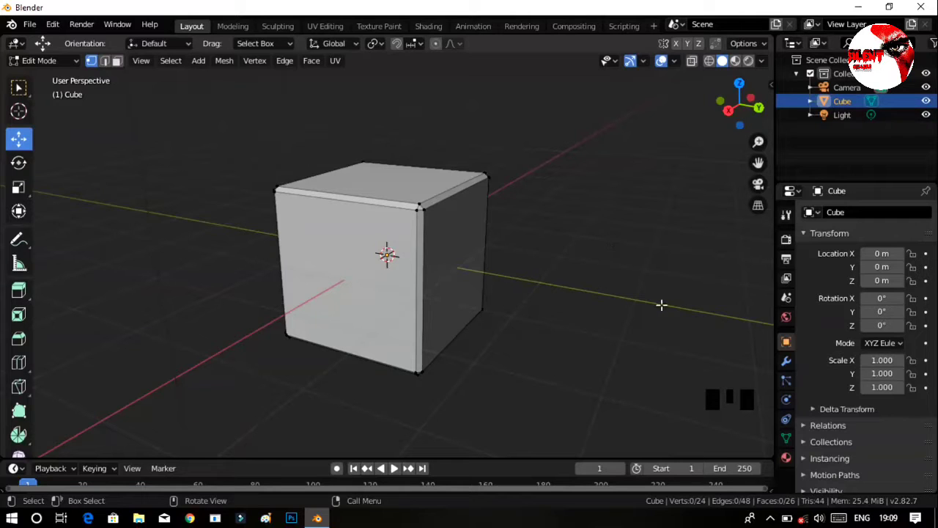
Add two horizontal loop cuts around the cube's sides, dividing its height into three roughly equal bands.
middle_drag(652, 291, 478, 298)
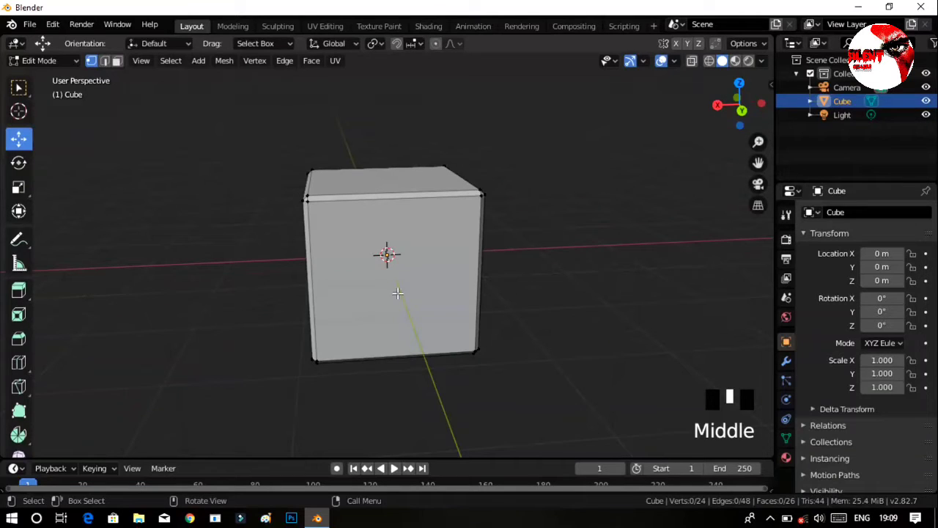
key(ctrl+r)
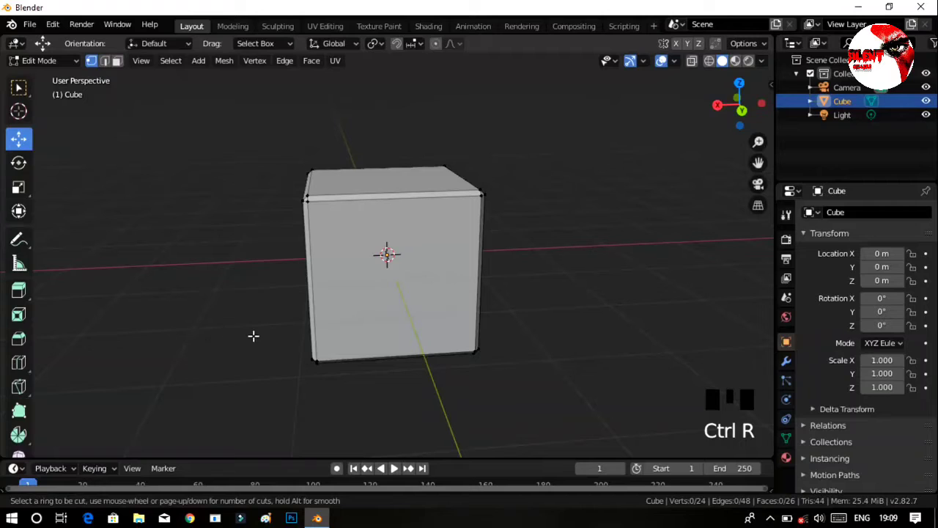
click(329, 283)
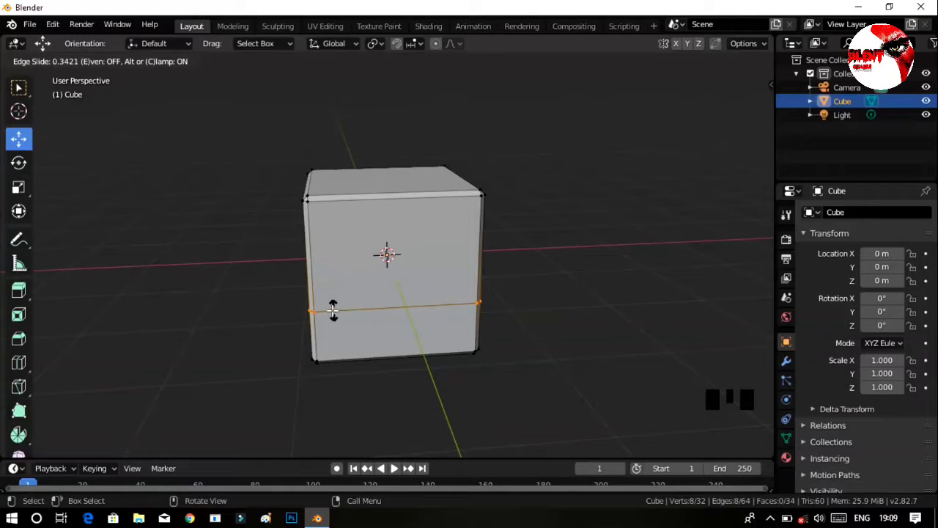
click(329, 308)
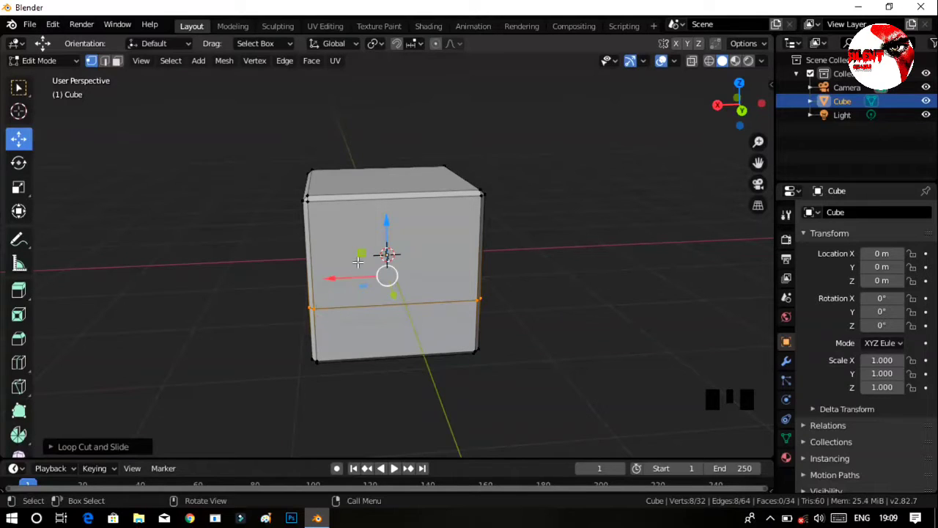
key(ctrl+r)
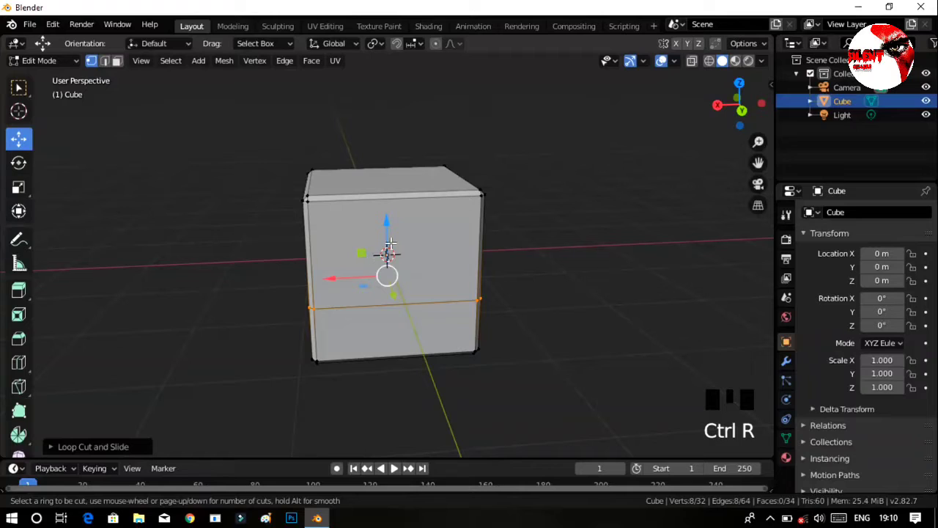
click(459, 256)
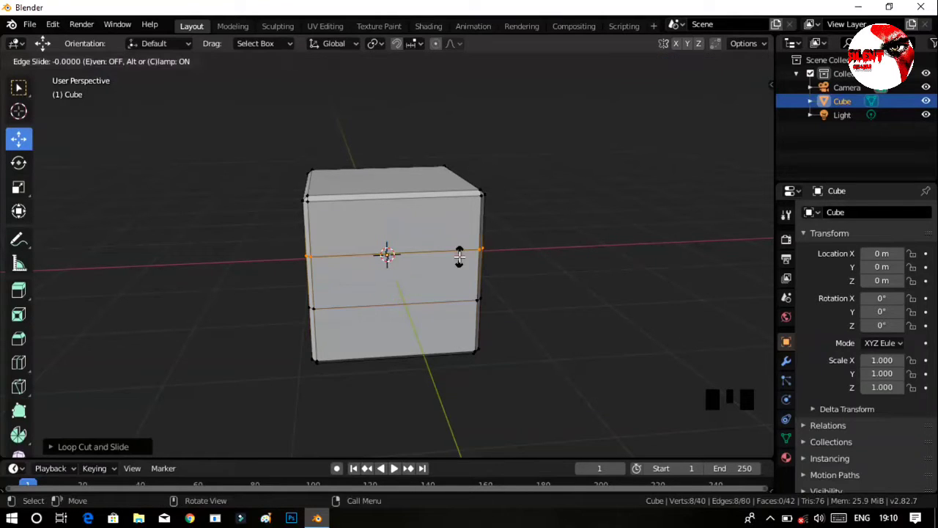
click(459, 256)
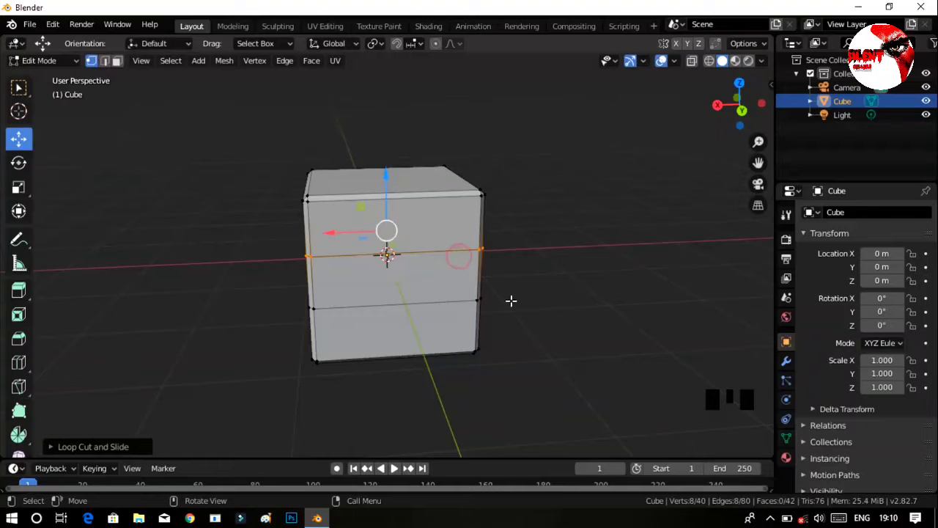
Add two loop cuts across the cube's top face, dividing its length along the X axis into three roughly equal parts.
middle_drag(553, 261, 413, 384)
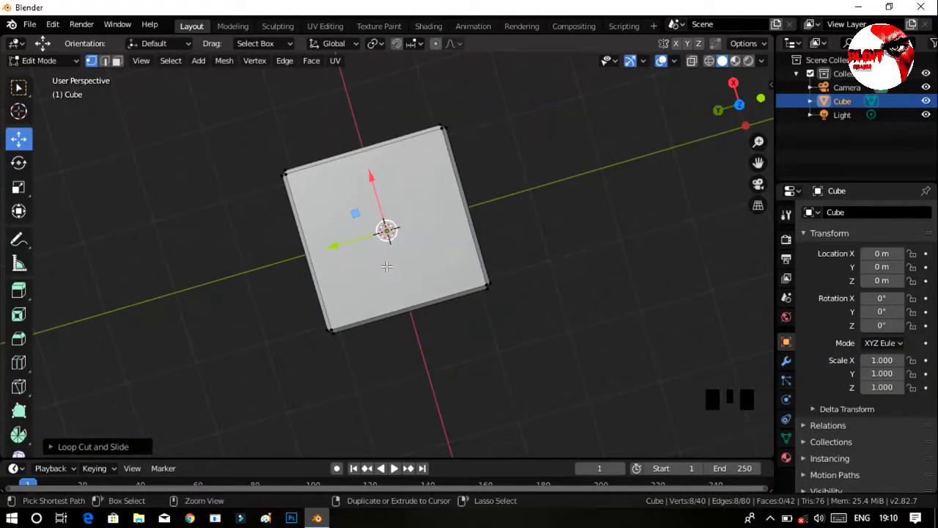
key(ctrl+r)
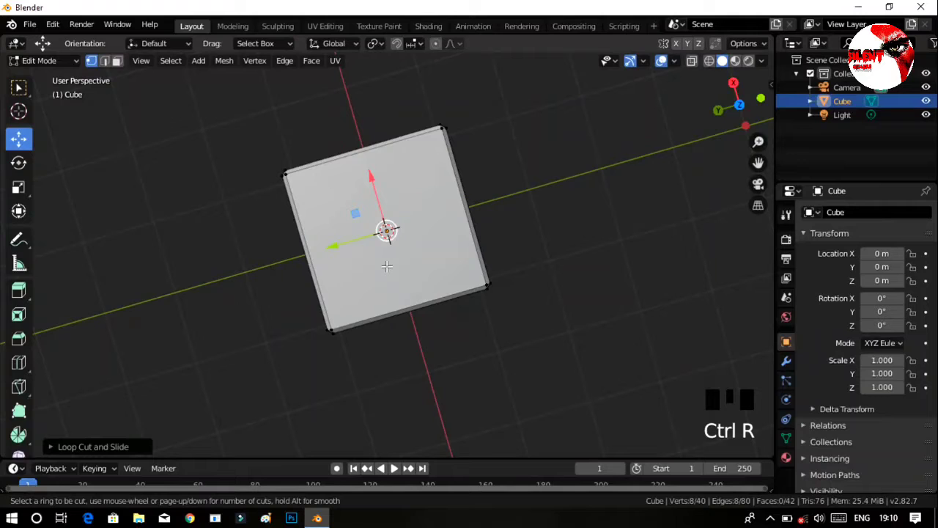
click(346, 270)
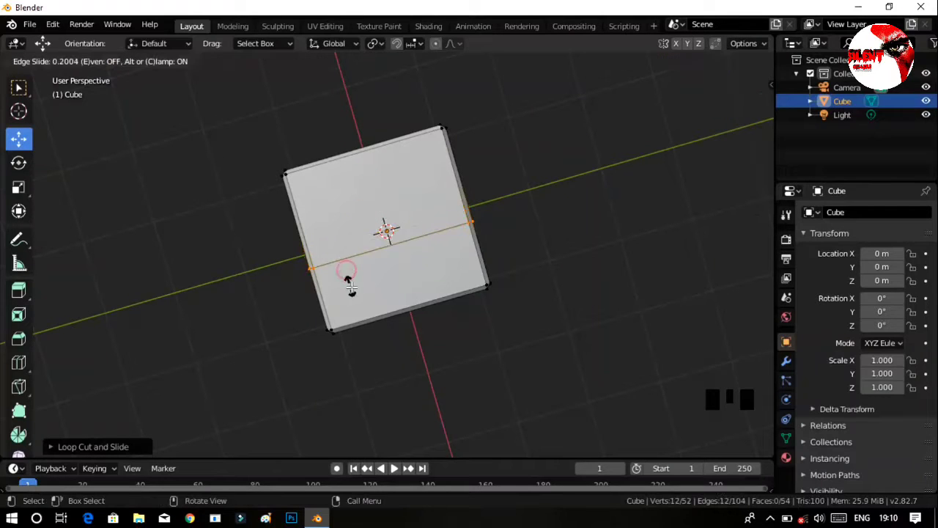
click(353, 302)
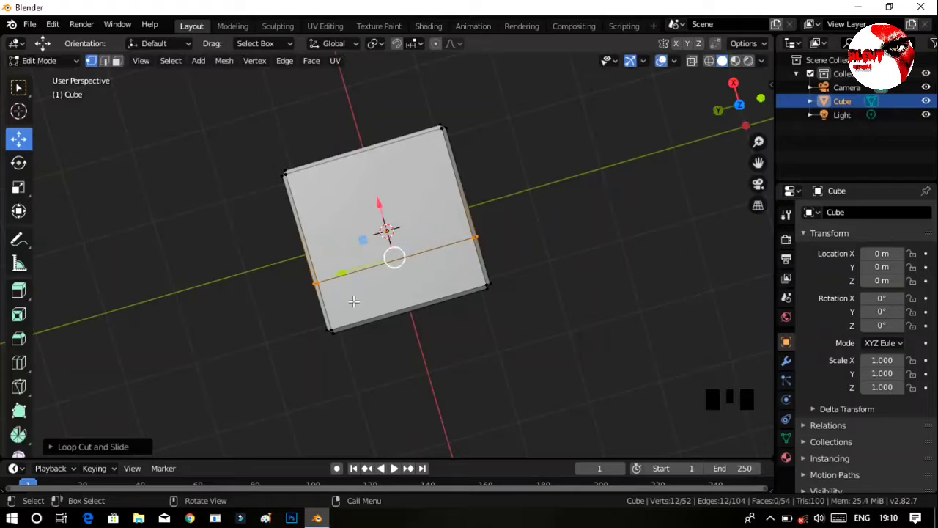
key(ctrl+r)
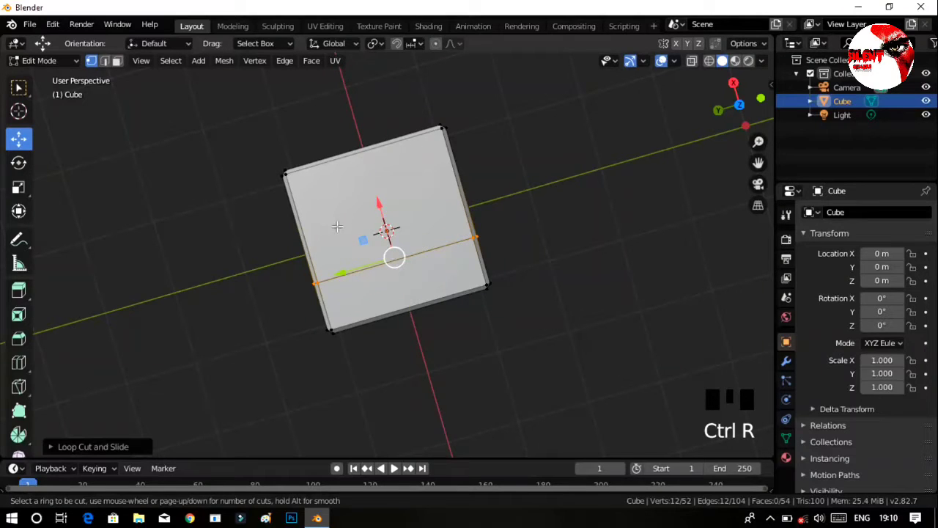
click(334, 231)
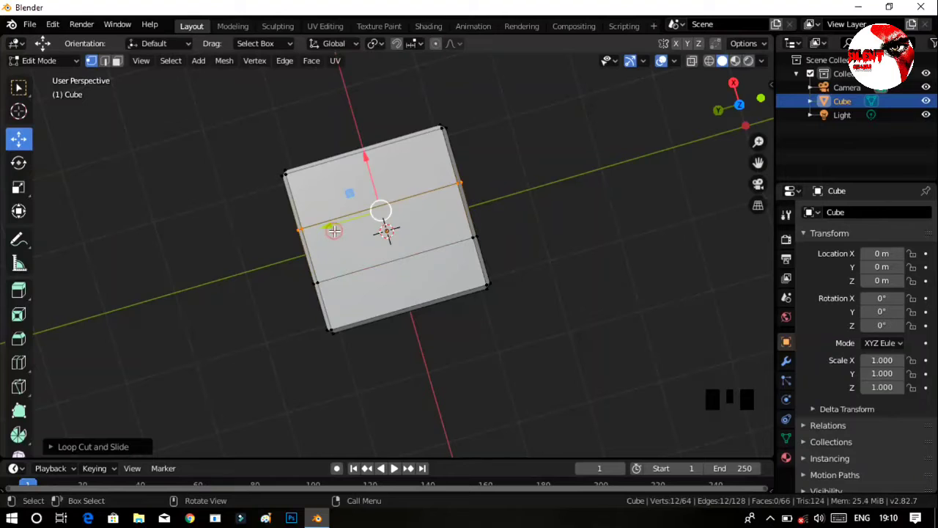
click(524, 325)
Add two vertical loop cuts dividing the cube's width along the Y axis into thirds, completing a 3×3 grid on each side.
middle_drag(480, 366, 502, 237)
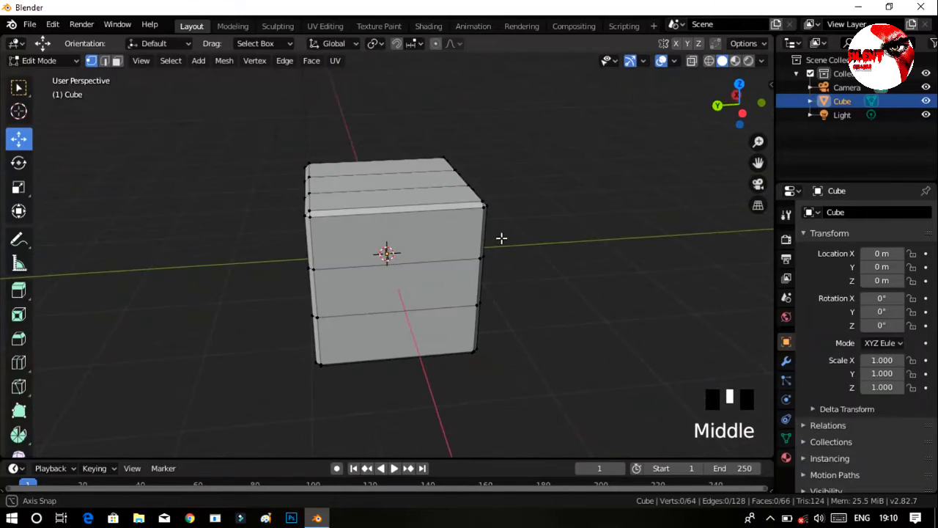
key(ctrl+r)
click(357, 232)
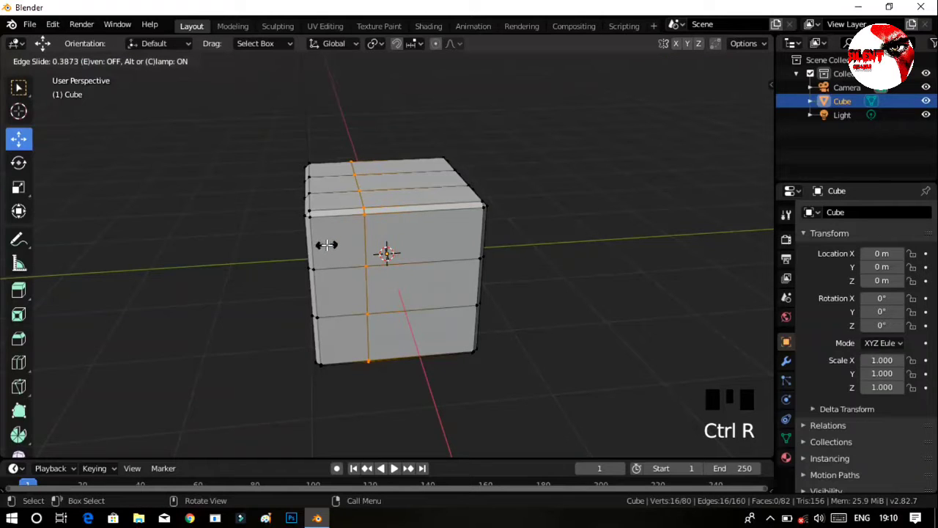
click(327, 245)
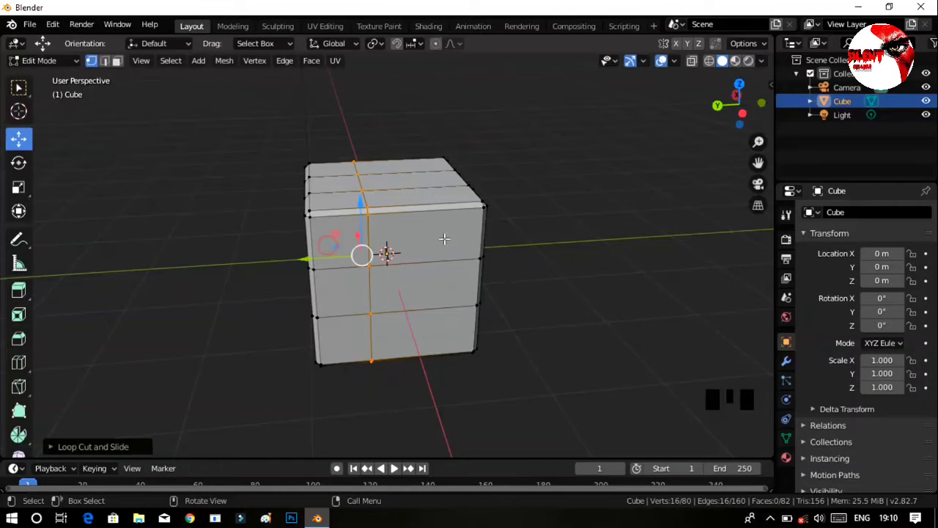
key(ctrl+r)
click(443, 238)
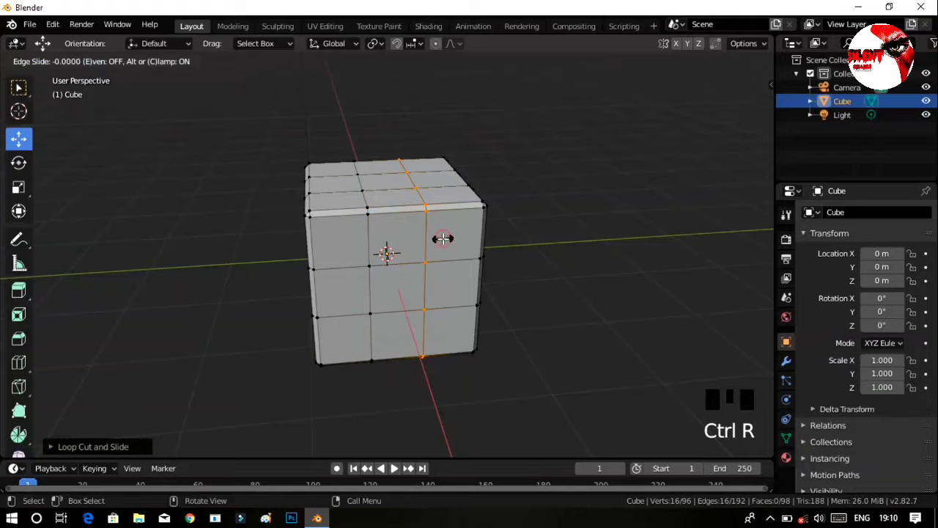
click(442, 238)
click(613, 309)
Change the cube's mesh selection mode from vertices to faces.
middle_drag(614, 309, 587, 294)
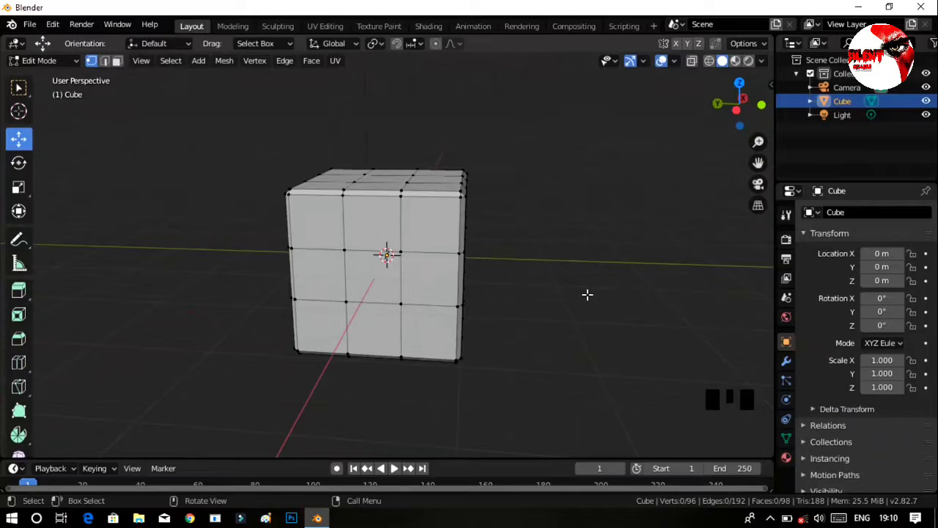
mouse_move(509, 300)
middle_down()
mouse_move(545, 293)
mouse_move(509, 284)
middle_up()
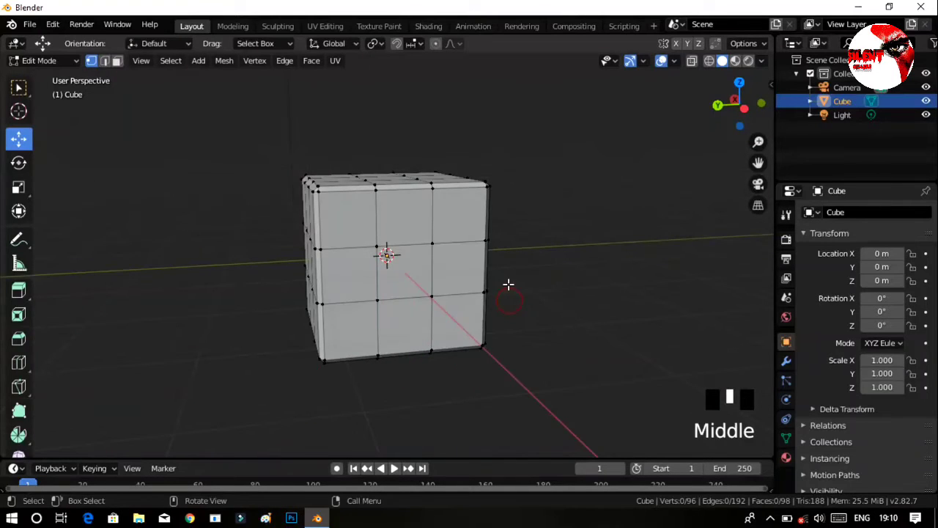
middle_click(342, 213)
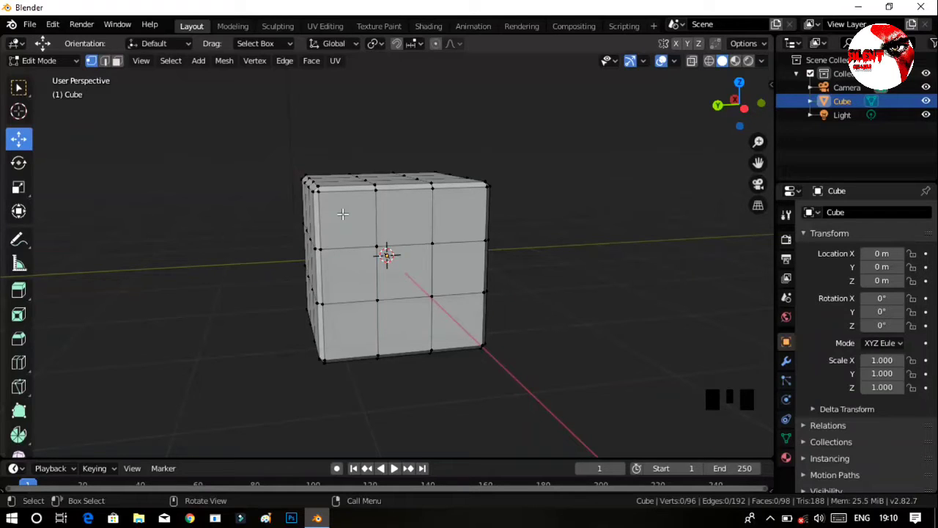
click(342, 213)
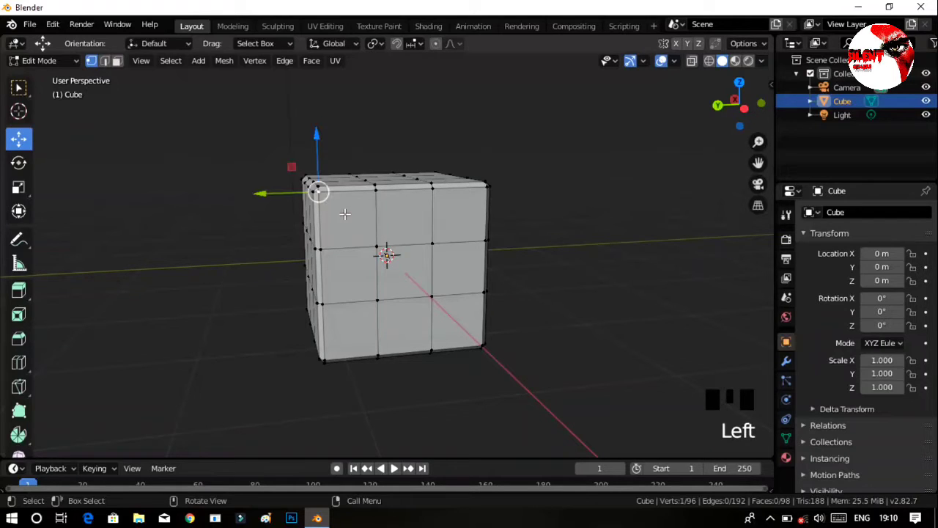
click(116, 60)
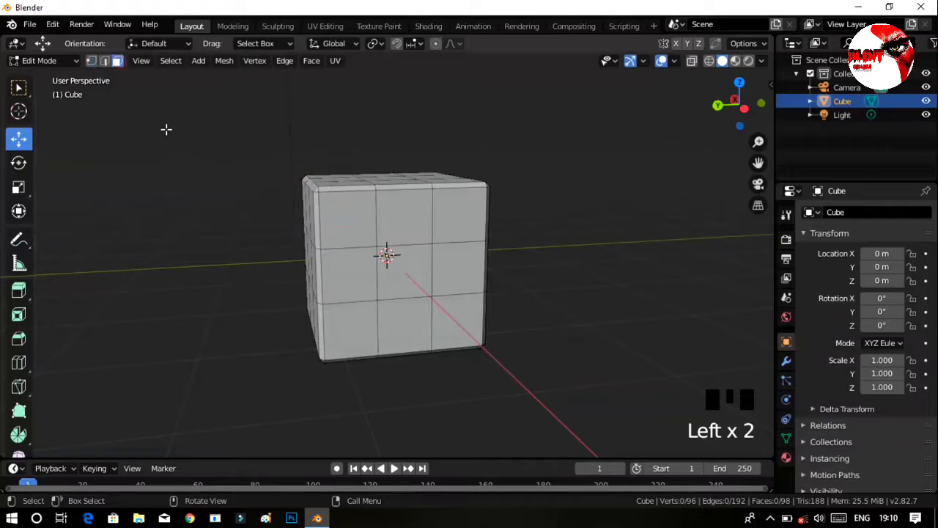
click(325, 222)
shift+click(407, 220)
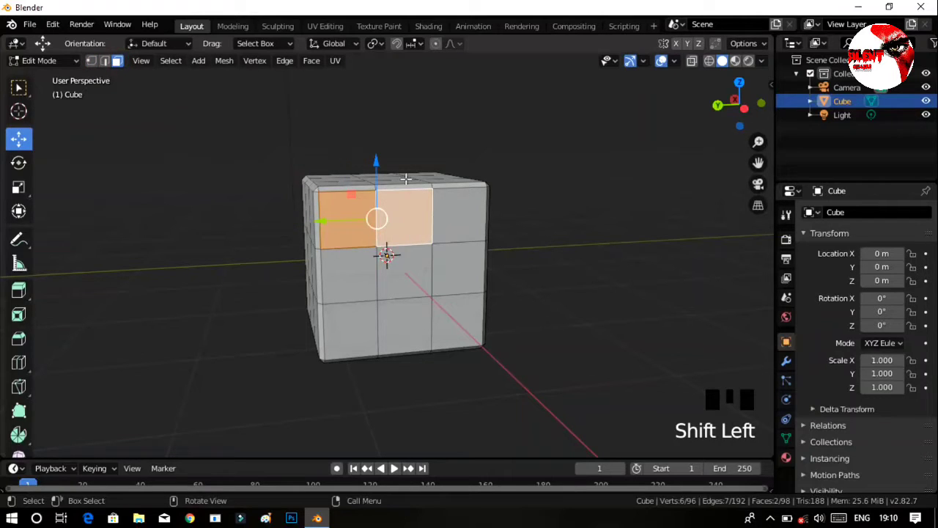
click(565, 258)
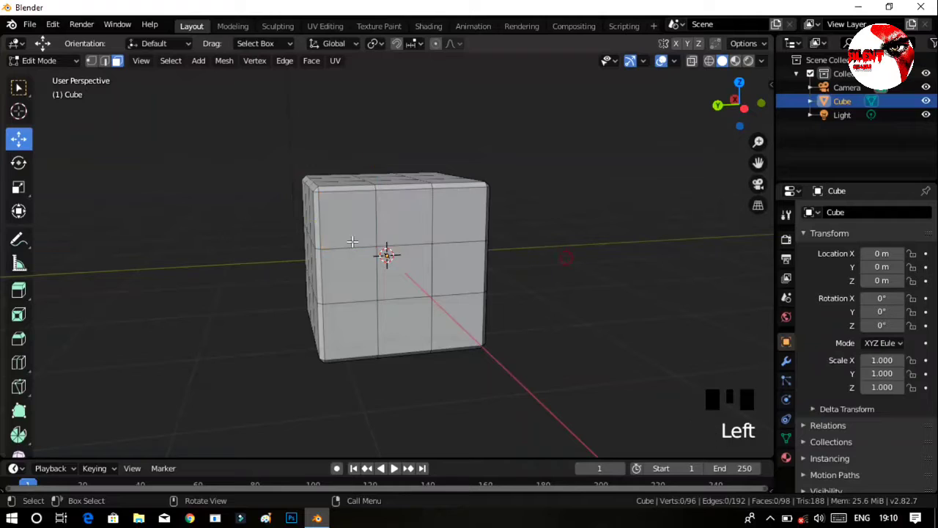
Inset the four corner faces of the cube's -X side with a thickness of about 0.045.
click(353, 240)
shift+click(448, 221)
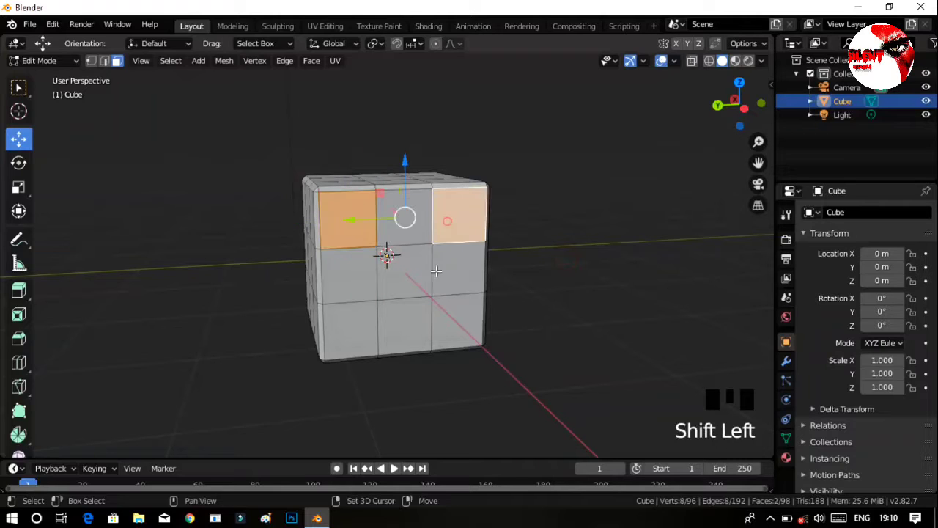
shift+click(453, 315)
shift+click(348, 317)
middle_drag(549, 362, 539, 358)
key(i)
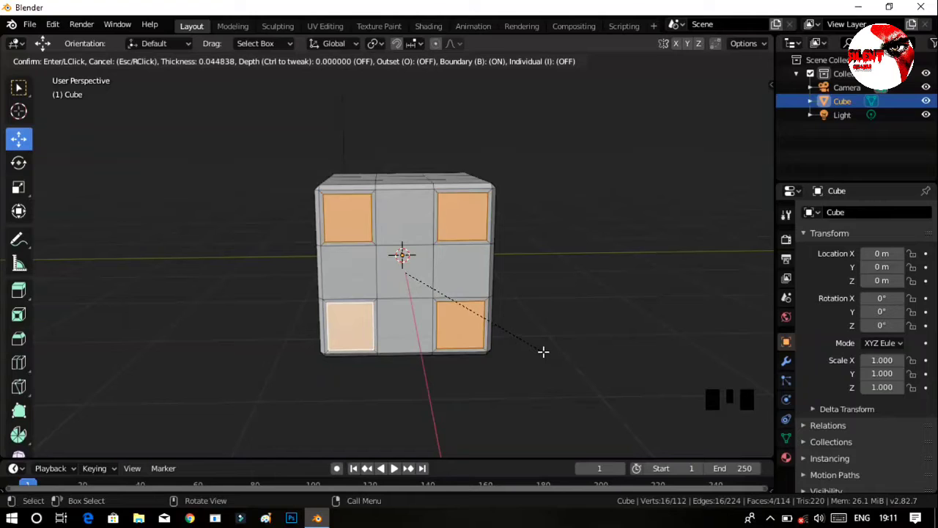
key(Return)
click(532, 342)
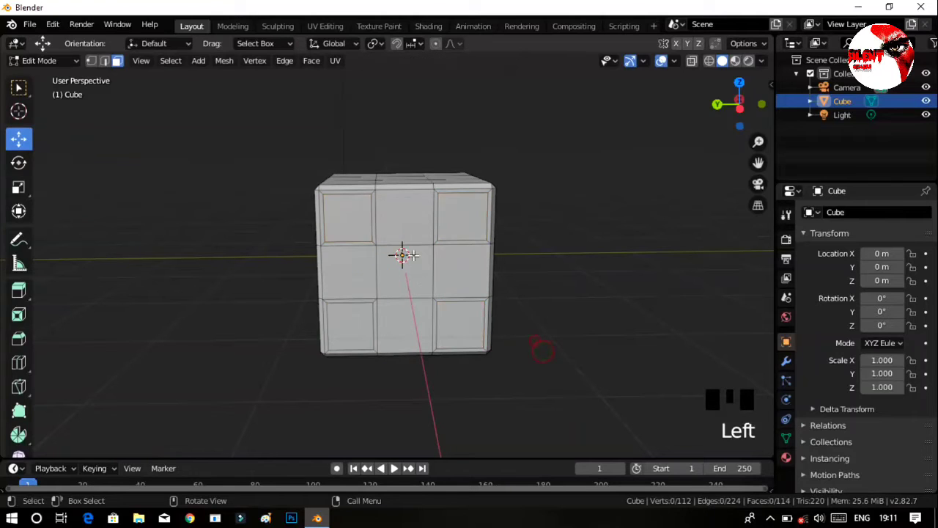
Inset the four edge-middle faces of the same side with a thickness of about 0.06.
click(396, 217)
shift+click(350, 269)
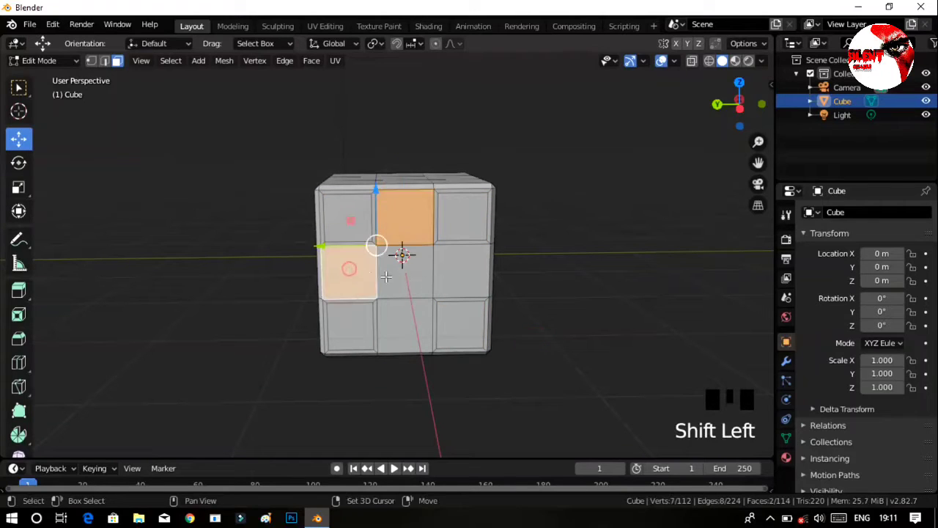
shift+click(460, 273)
shift+click(393, 322)
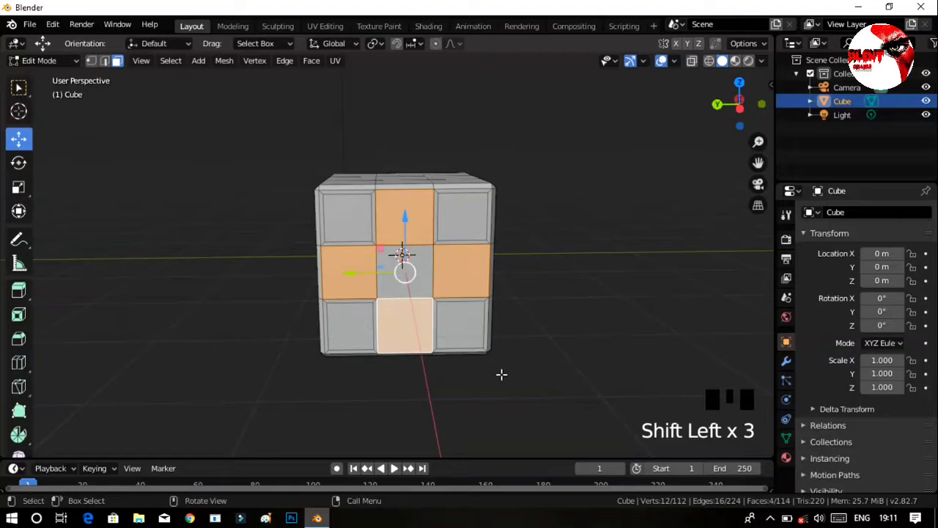
key(i)
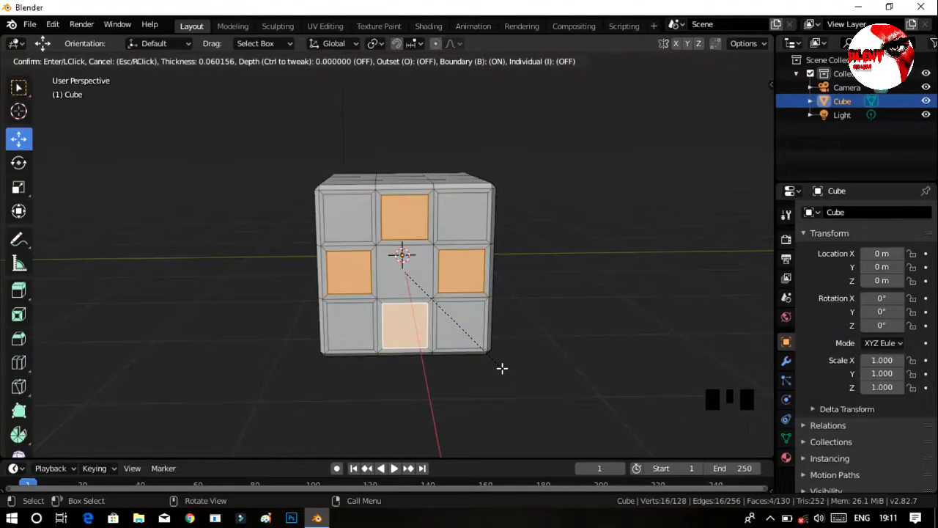
click(502, 369)
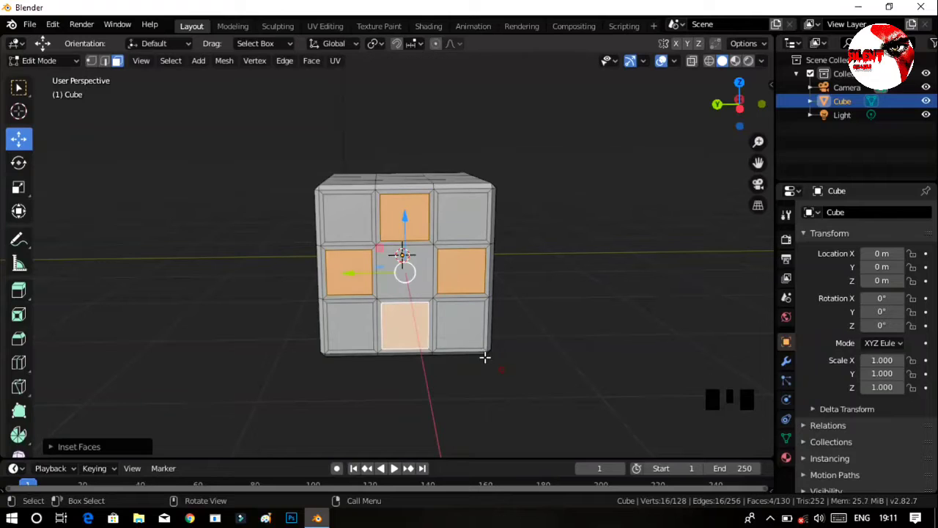
Inset the centre face of the -X side to match its neighbouring tiles, then clear the selection.
click(419, 276)
click(420, 275)
key(i)
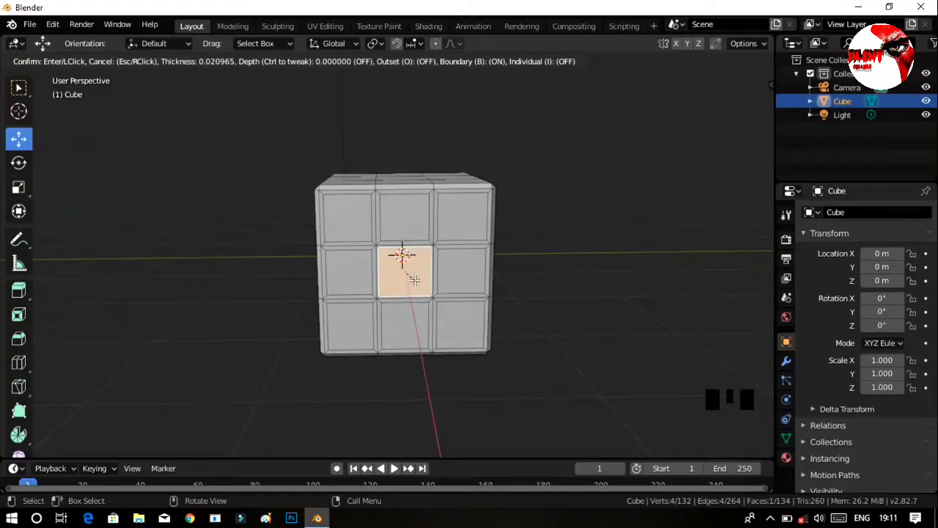
click(412, 280)
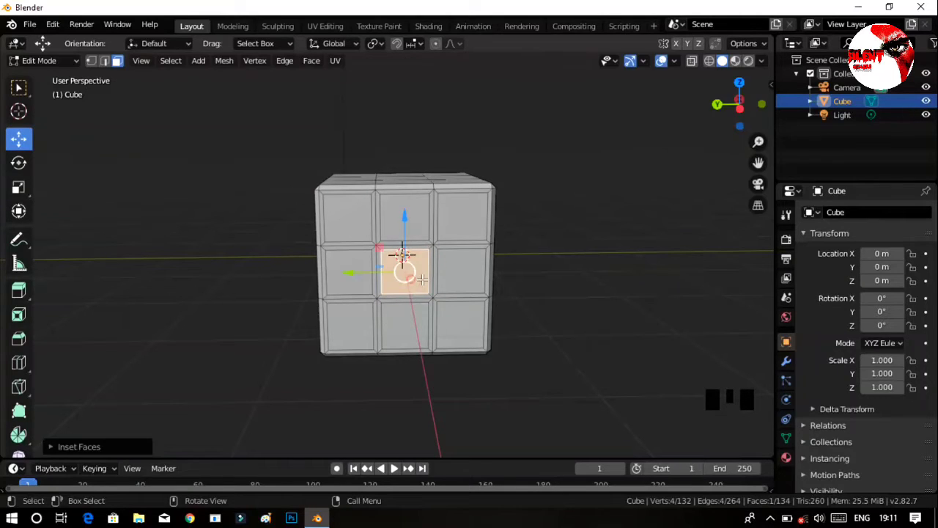
click(537, 279)
Select the four corner faces and the centre face on the cube's -Y side.
middle_drag(551, 305, 637, 308)
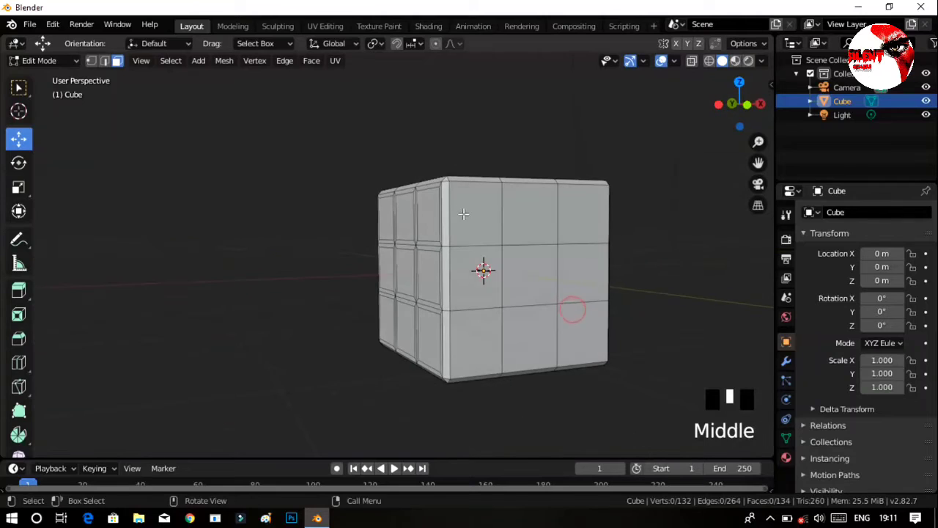
click(475, 214)
shift+click(580, 214)
shift+click(485, 339)
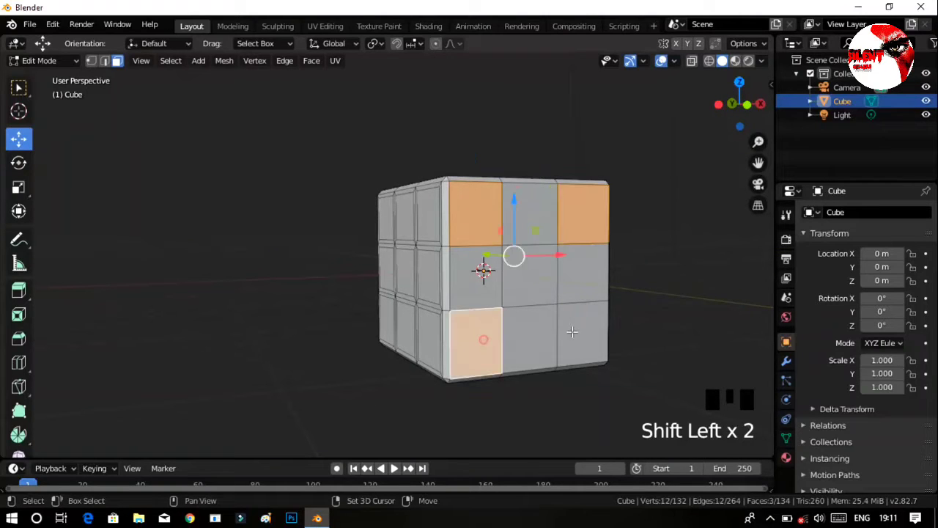
shift+click(571, 331)
shift+click(529, 277)
Add the four corner faces and the centre face of the +X side to the selection.
middle_drag(529, 277, 473, 284)
ctrl+middle_drag(488, 249, 497, 260)
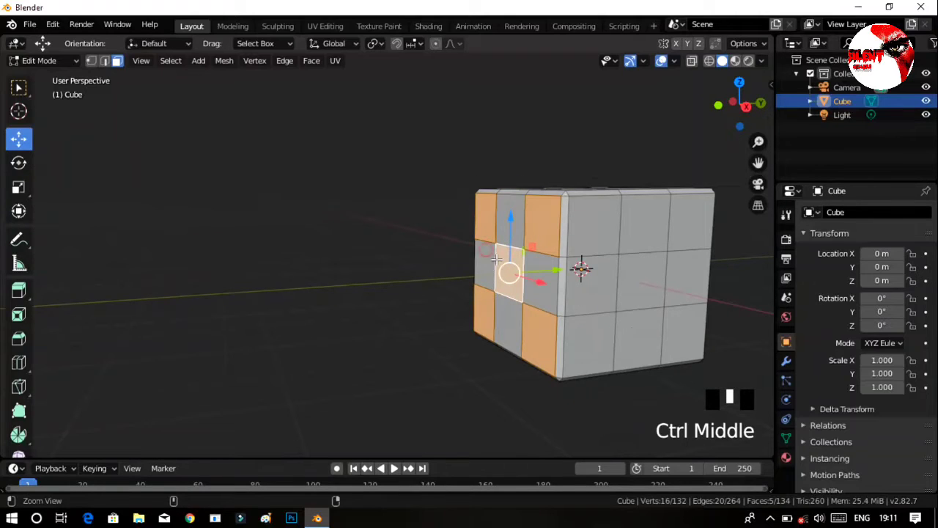
shift+click(613, 233)
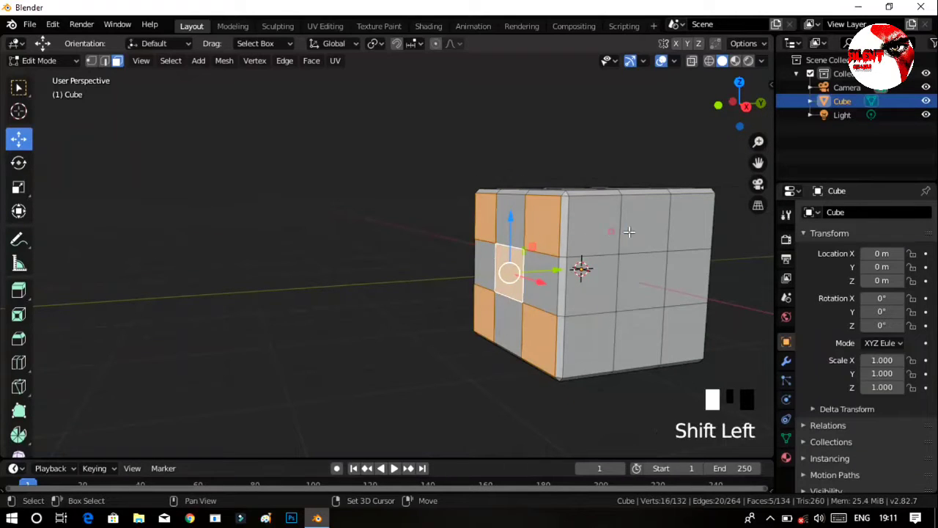
shift+click(696, 225)
shift+click(636, 294)
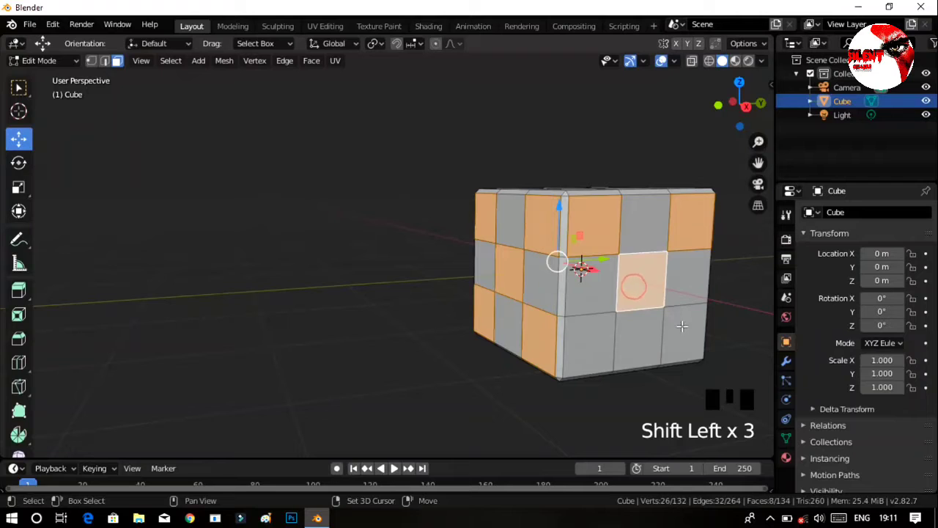
shift+click(682, 327)
shift+click(611, 333)
Extend the selection with the corner faces and centre face on the cube's +Y side.
middle_drag(660, 255, 503, 213)
ctrl+middle_drag(519, 181, 550, 250)
shift+click(629, 208)
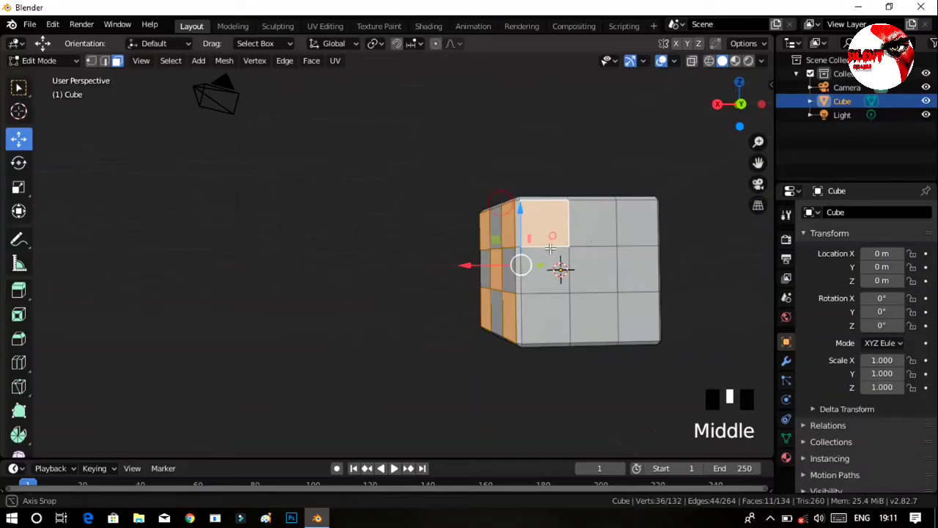
shift+click(626, 216)
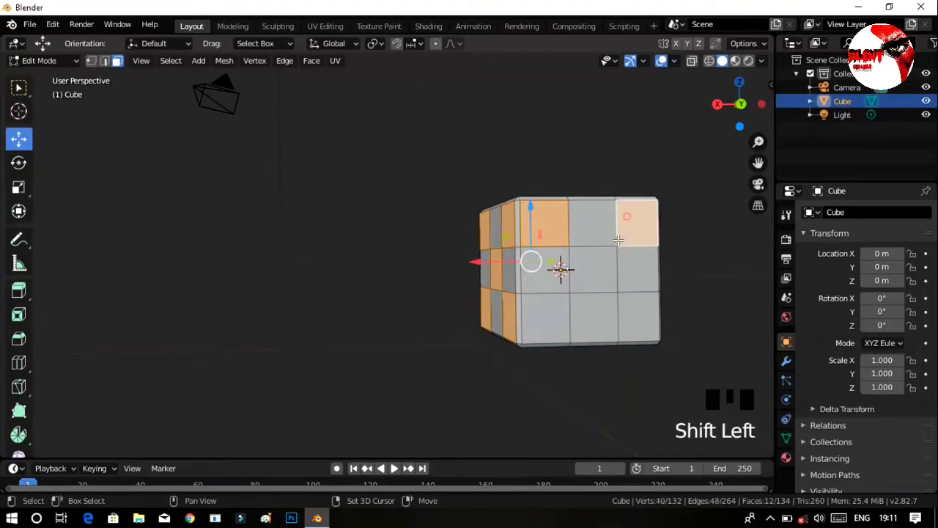
shift+click(641, 302)
shift+click(547, 331)
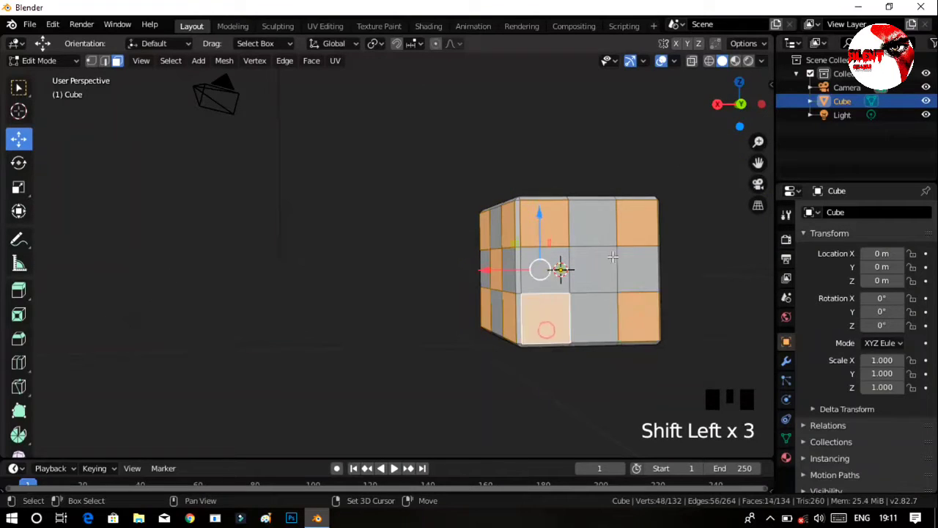
shift+click(563, 265)
Add the four corner faces and the centre face of the cube's top side to the selection.
middle_drag(563, 266, 591, 335)
shift+click(531, 252)
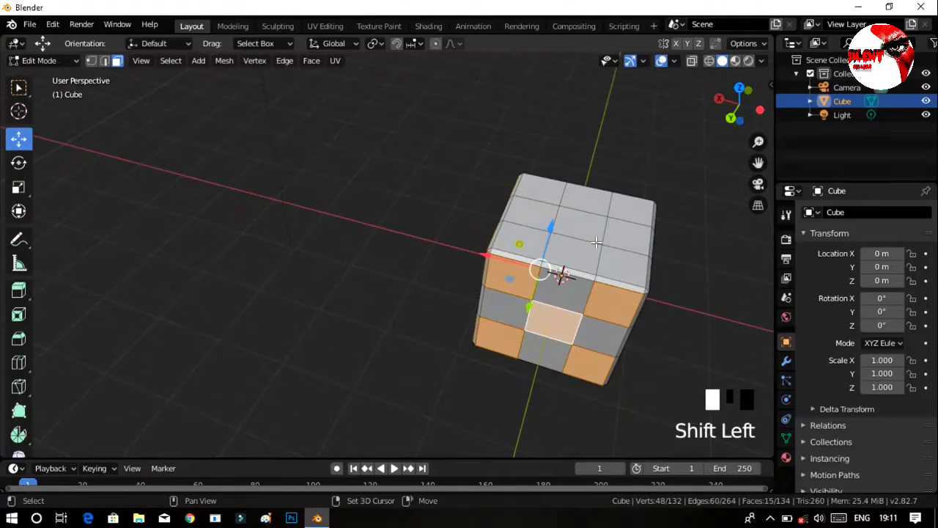
shift+click(555, 185)
shift+click(638, 209)
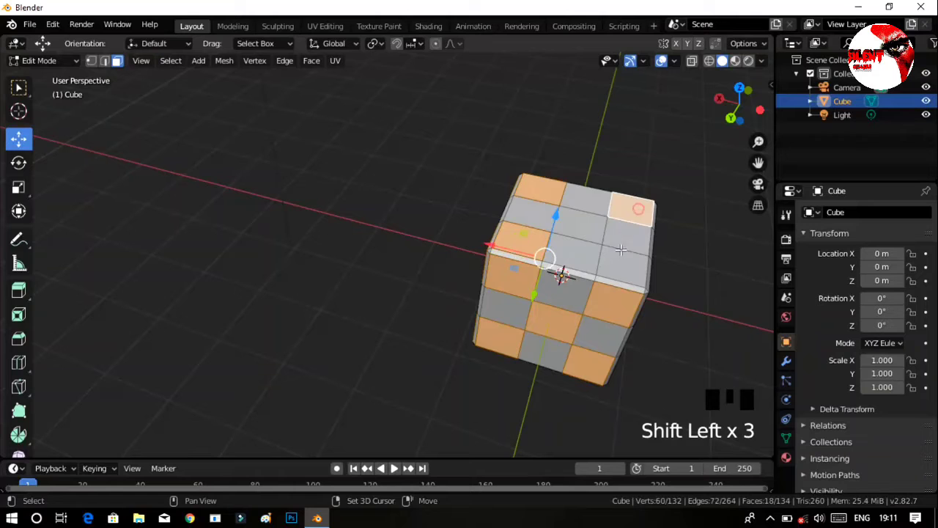
shift+click(612, 258)
shift+click(576, 226)
Add the four corner faces and the centre face of the cube's underside to the selection.
middle_drag(575, 226, 425, 70)
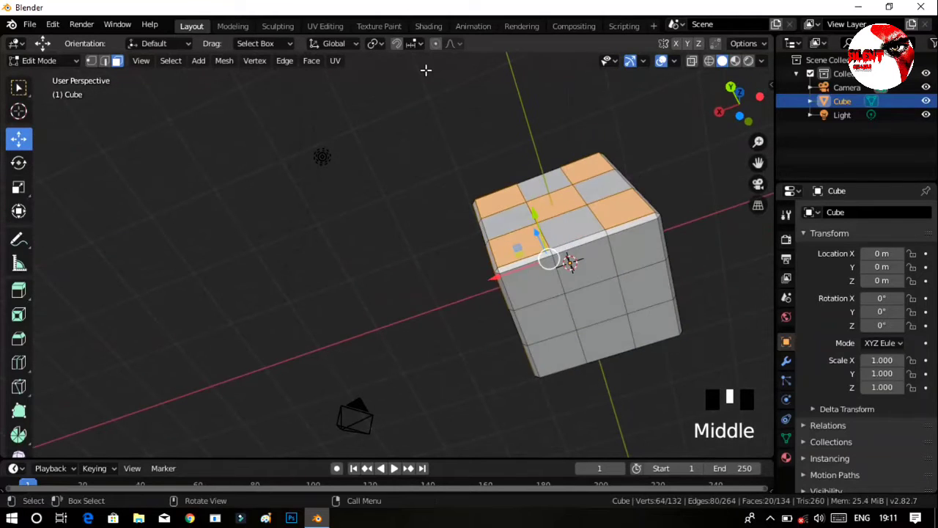
shift+click(541, 284)
shift+click(623, 255)
shift+click(658, 326)
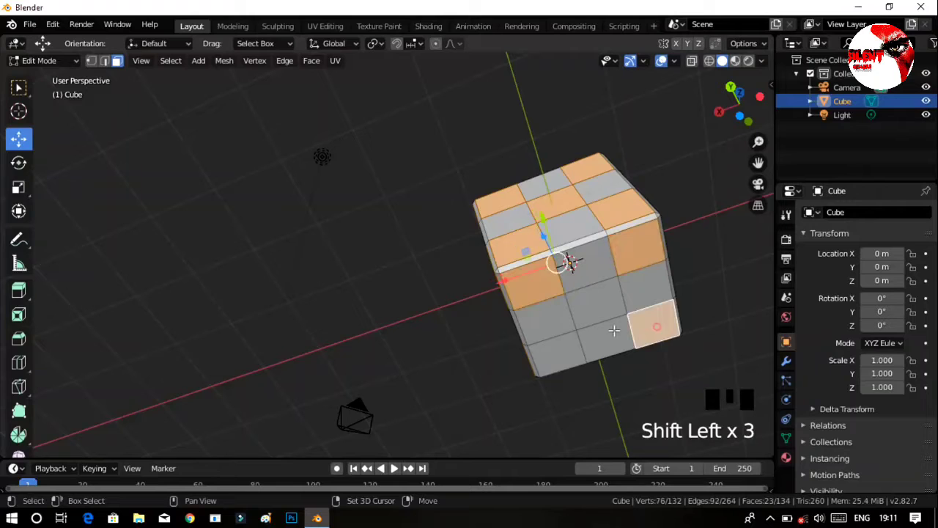
shift+click(573, 353)
shift+click(596, 308)
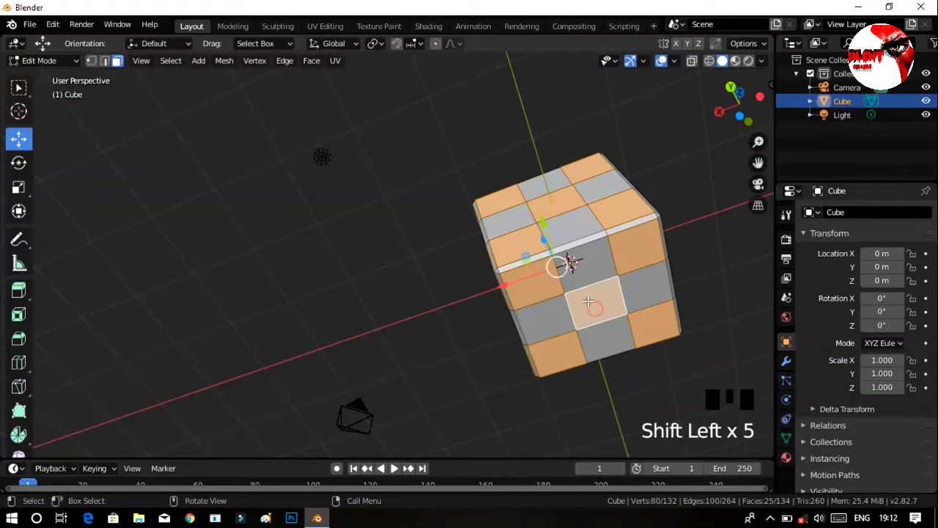
Inset all selected corner and centre faces together with a thickness of about 0.07.
ctrl+middle_drag(596, 309, 596, 322)
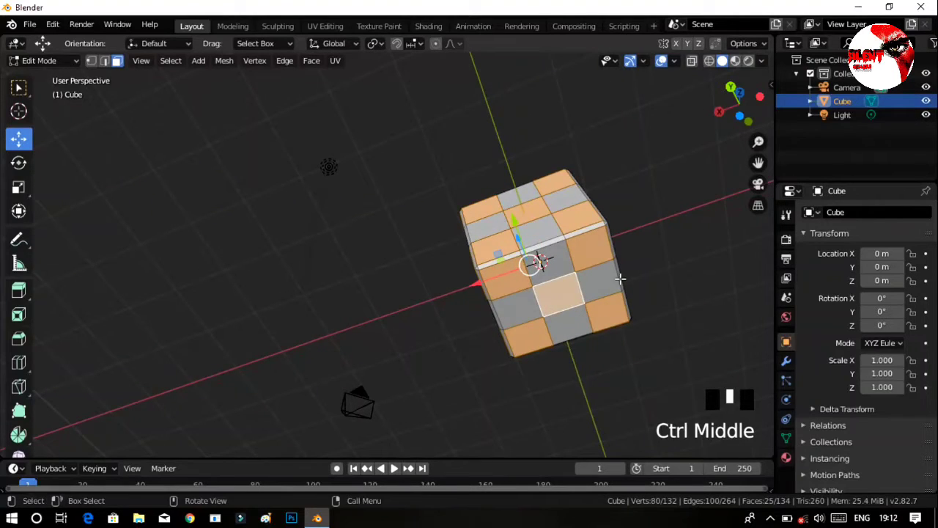
key(i)
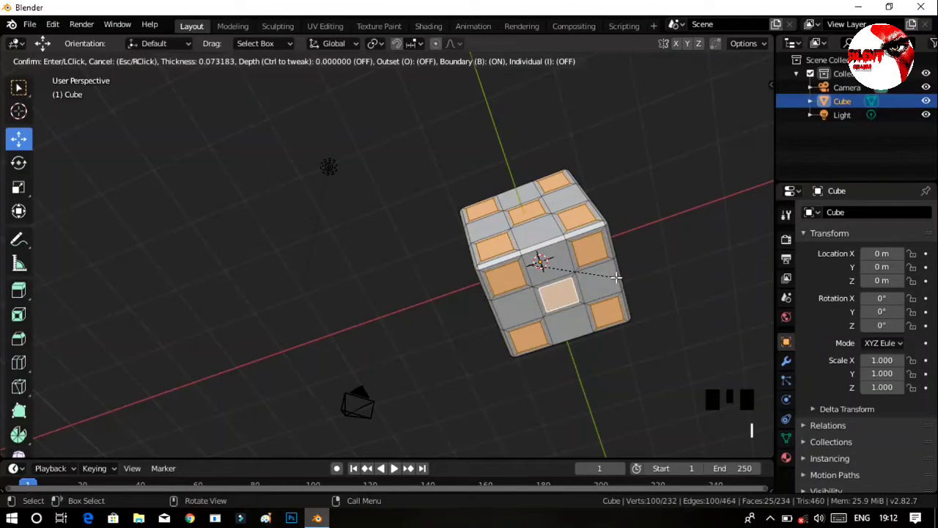
click(650, 273)
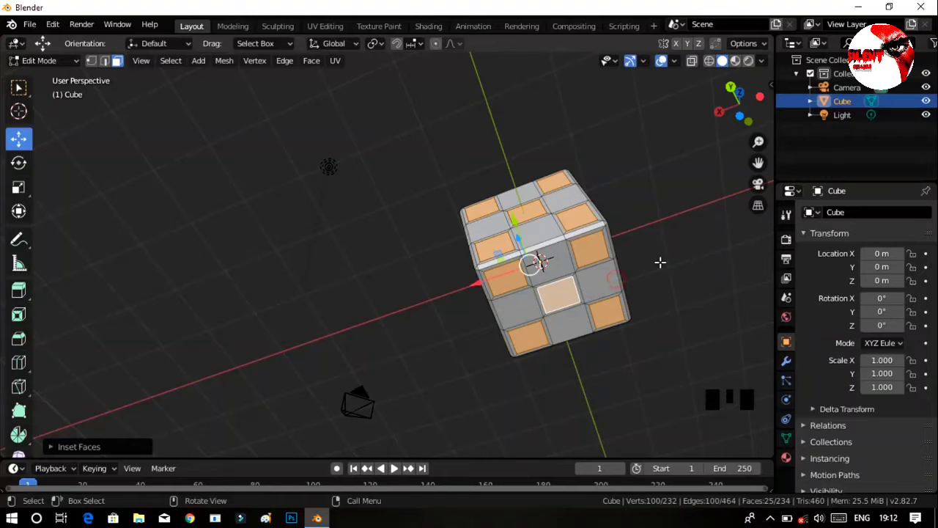
Replace the selection with the underside's four edge-middle faces and the adjoining edge-middle face of the +X side.
middle_drag(670, 303, 590, 244)
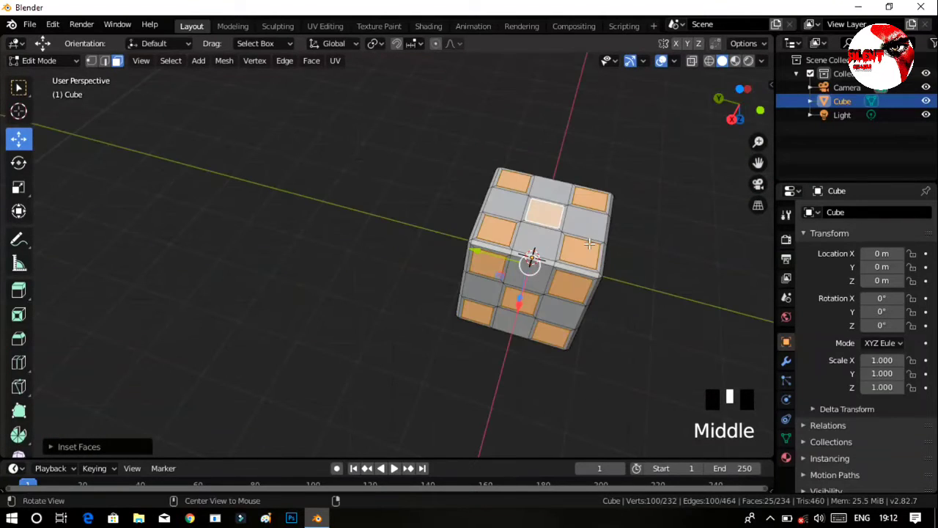
click(648, 298)
shift+click(528, 273)
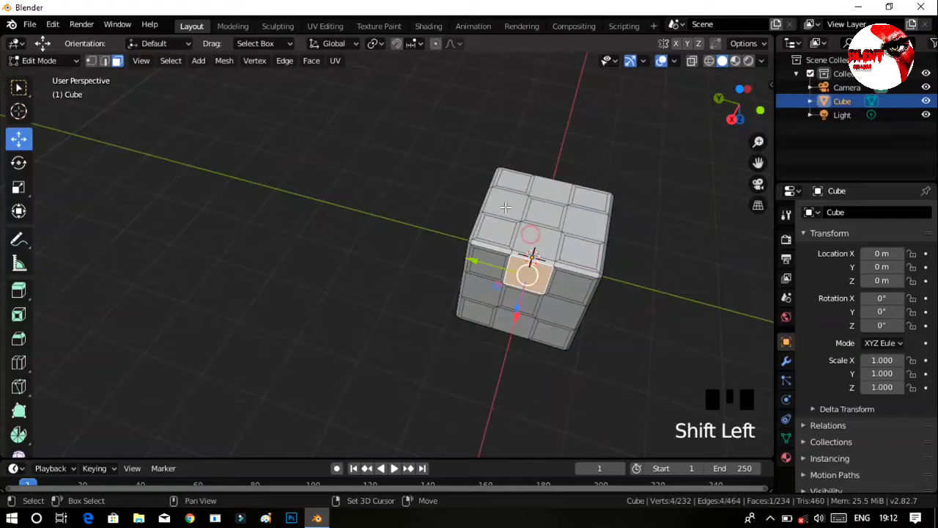
shift+click(506, 208)
shift+click(543, 233)
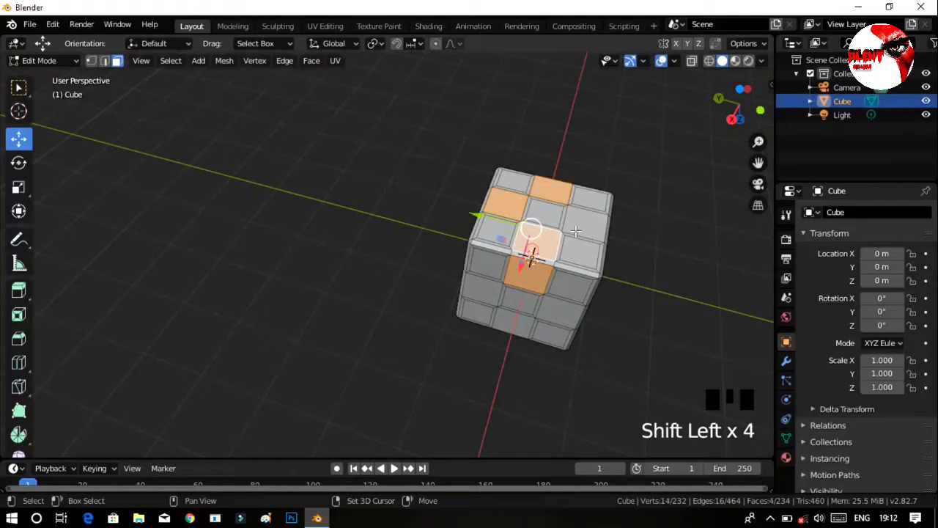
shift+click(590, 220)
Add the three remaining edge-middle faces of the +X side to the selection.
middle_drag(588, 335, 570, 310)
shift+click(570, 308)
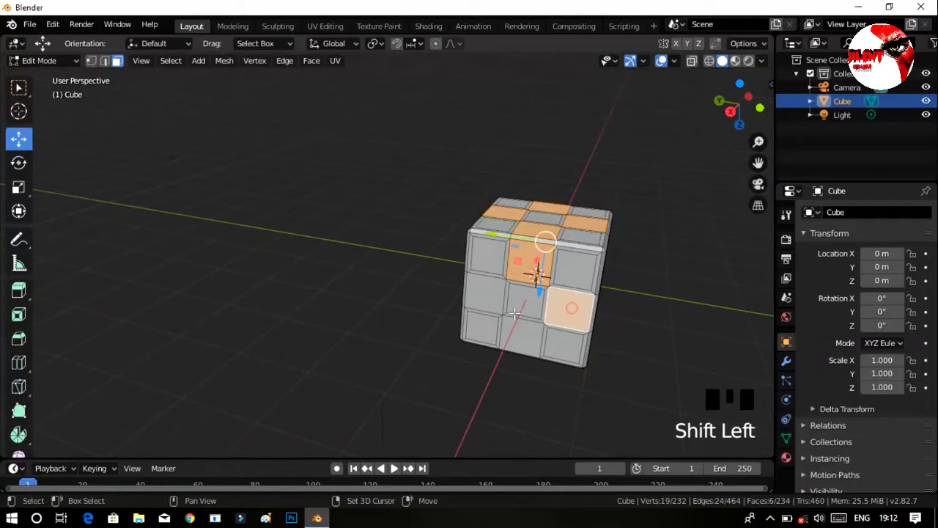
shift+click(484, 292)
middle_drag(554, 377, 543, 275)
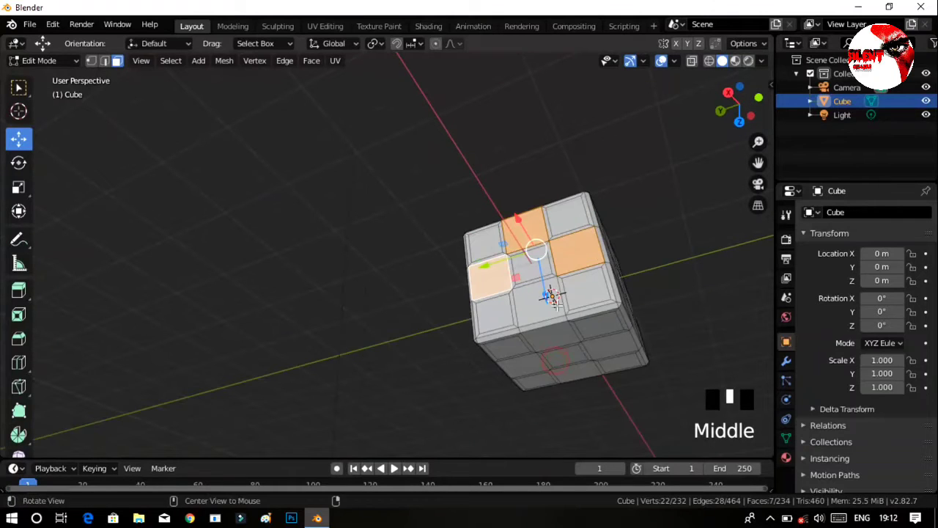
shift+click(549, 295)
Add the four edge-middle faces of the cube's -Y side to the selection.
middle_drag(559, 339, 476, 392)
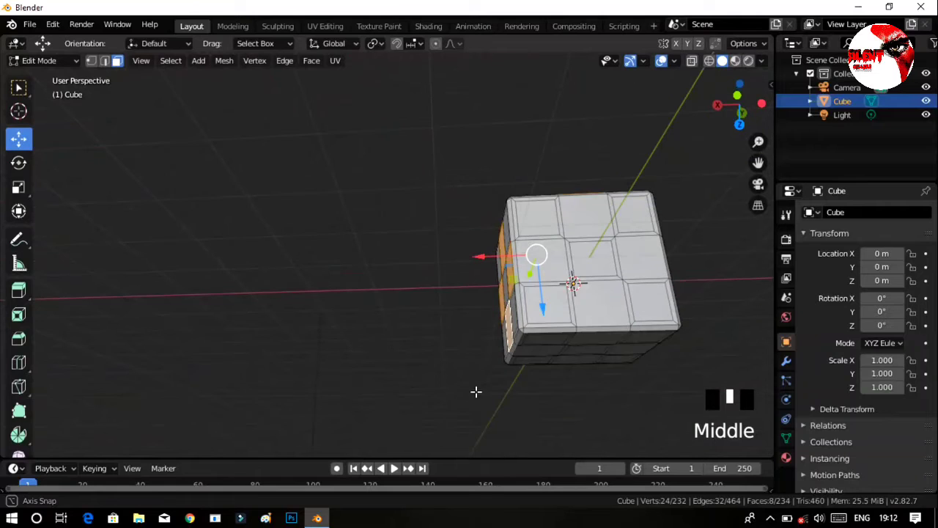
shift+click(574, 219)
shift+click(585, 298)
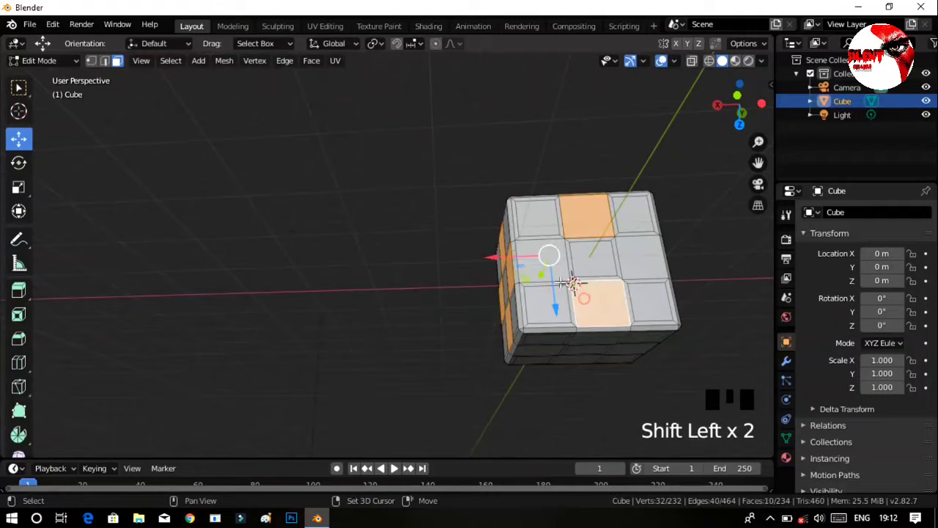
shift+click(635, 256)
Add the four edge-middle faces of the cube's +Y side to the selection.
middle_drag(676, 274, 515, 312)
shift+click(506, 287)
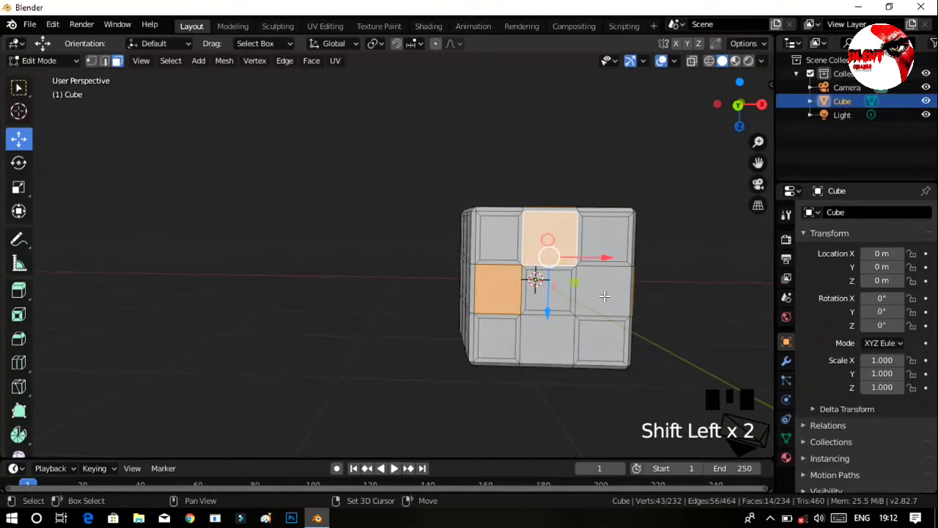
middle_drag(620, 332, 27, 168)
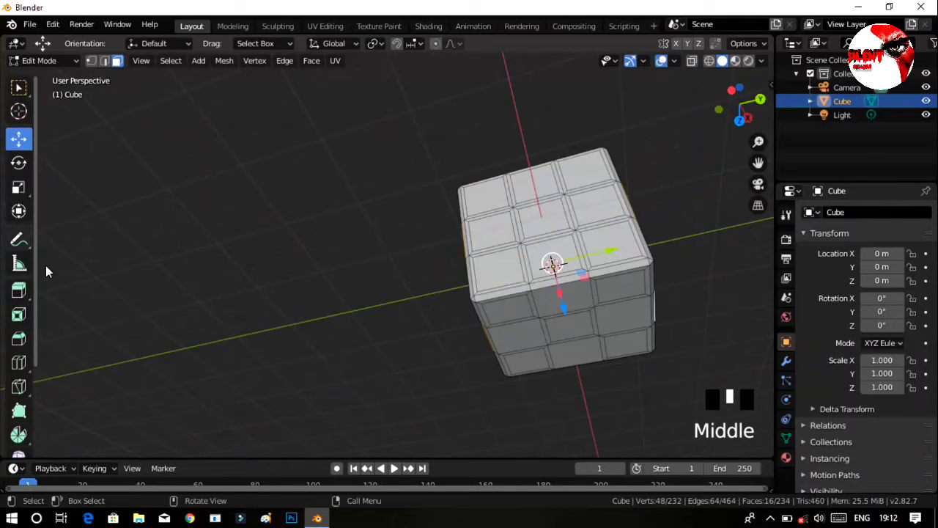
Add the four edge-middle faces of the cube's top (+Z) side to the selection.
middle_drag(477, 428, 456, 309)
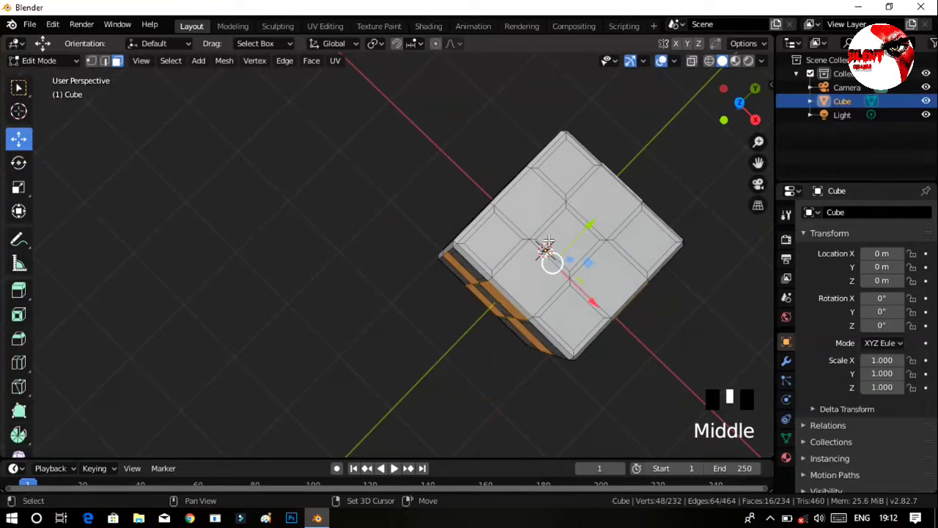
shift+click(536, 281)
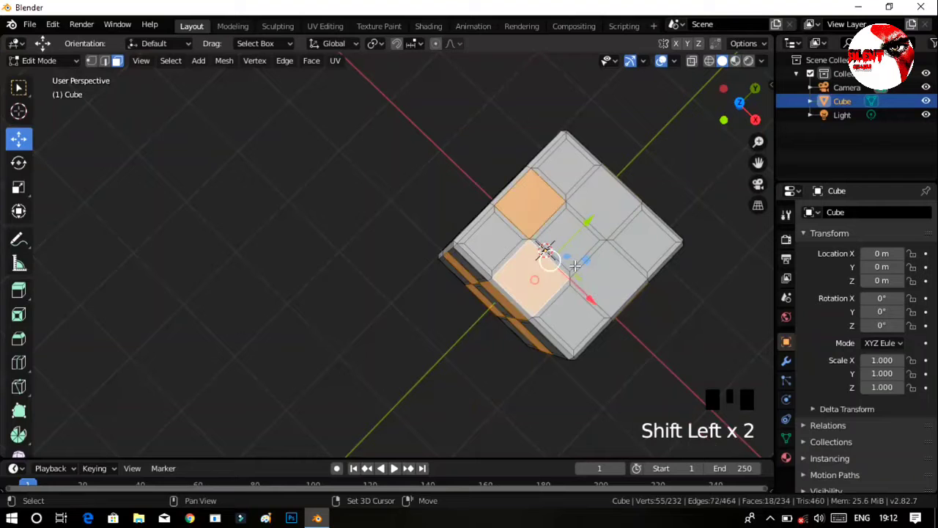
shift+click(587, 211)
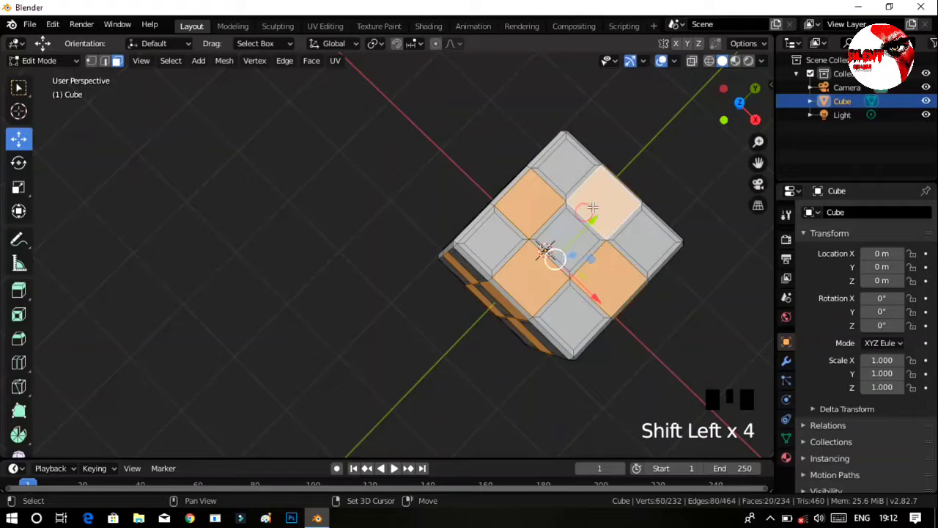
Inset all selected edge-middle faces together with a thickness of about 0.056, and clear the selection.
middle_drag(586, 210, 525, 251)
middle_drag(605, 326, 413, 324)
middle_drag(661, 283, 380, 398)
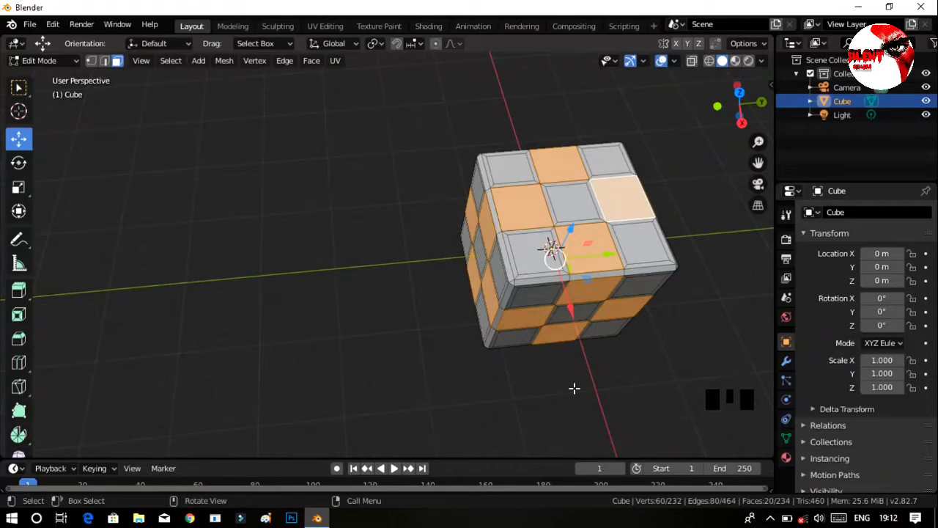
key(i)
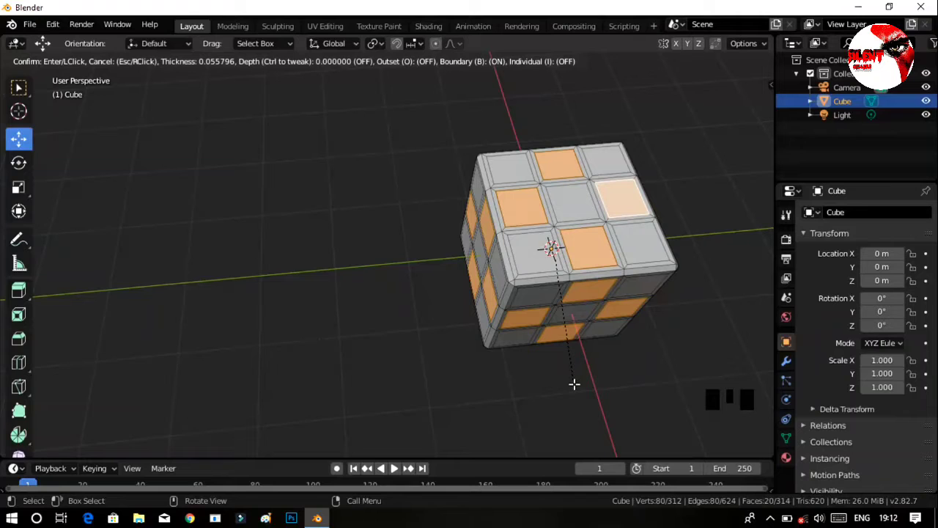
click(574, 383)
middle_drag(618, 385, 167, 208)
click(443, 265)
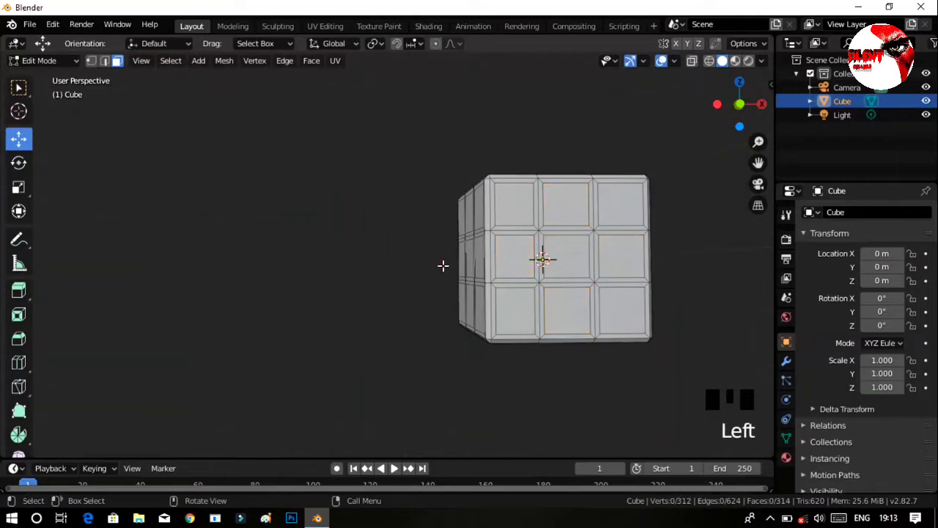
middle_drag(443, 265, 495, 325)
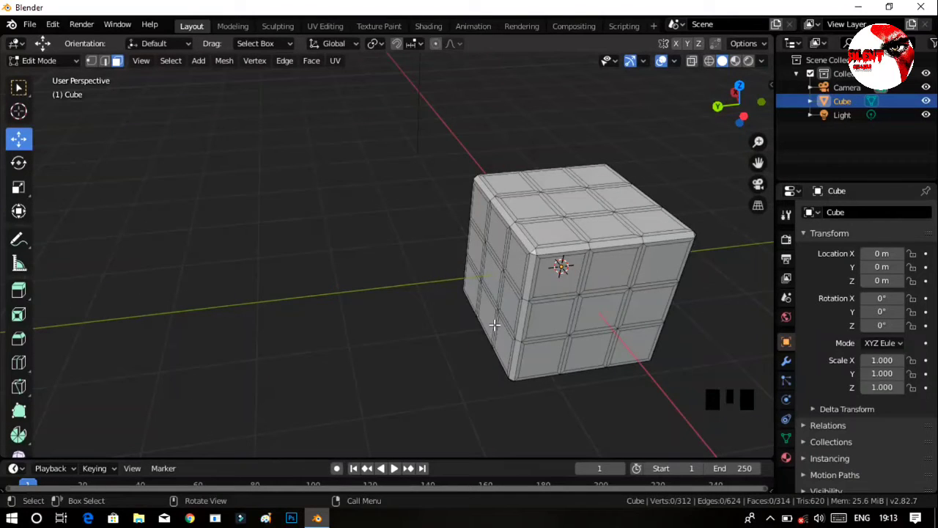
ctrl+middle_drag(588, 292, 491, 307)
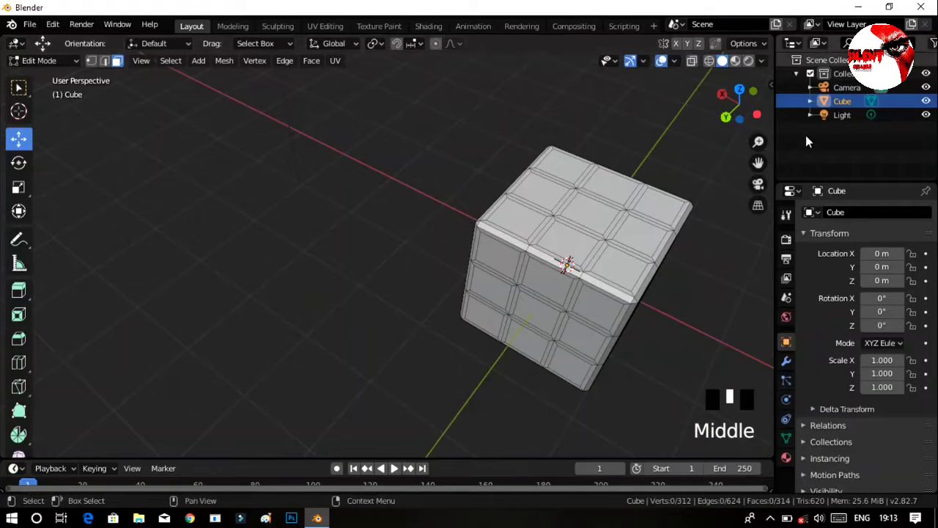
drag(758, 162, 578, 226)
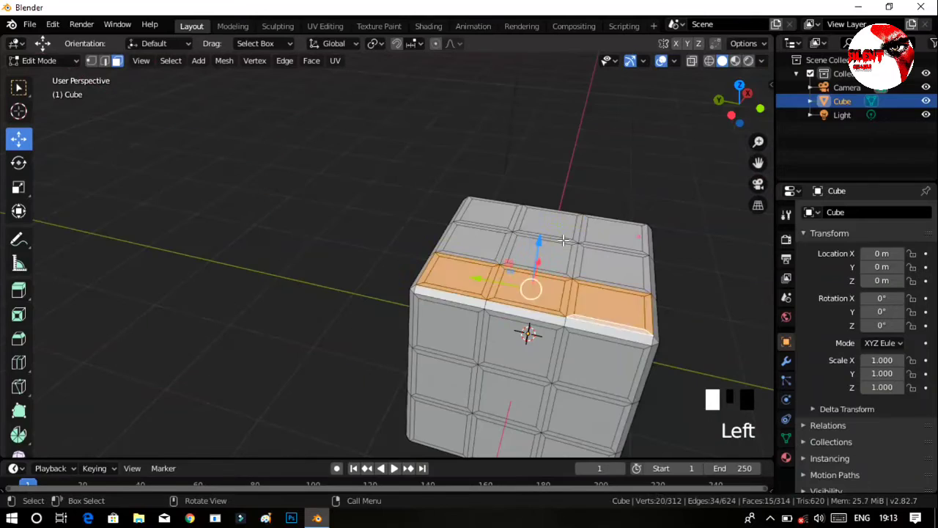
click(619, 234)
Select the nine inner tile faces of the cube's top (+Z) side.
click(480, 288)
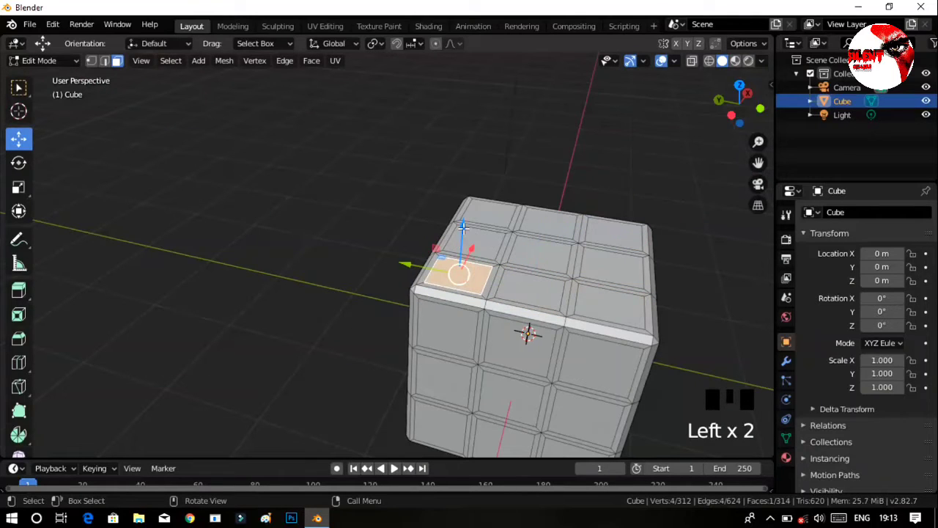
drag(464, 228, 468, 222)
key(ctrl+z)
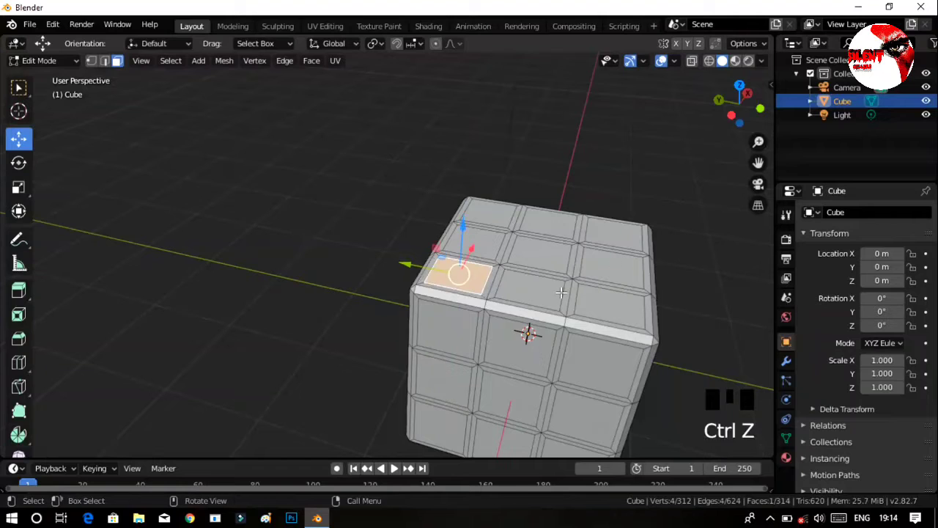
shift+click(528, 290)
shift+click(613, 308)
shift+click(612, 267)
shift+click(546, 254)
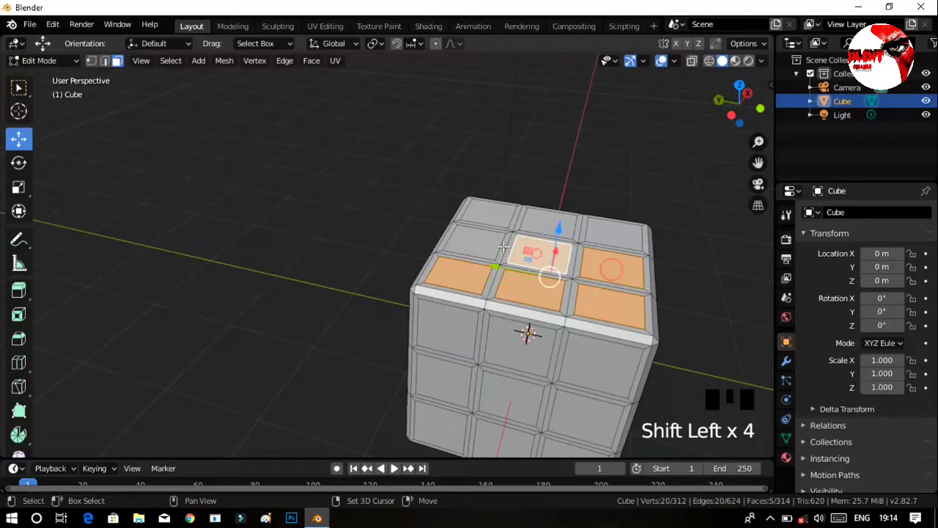
shift+click(490, 244)
shift+click(495, 211)
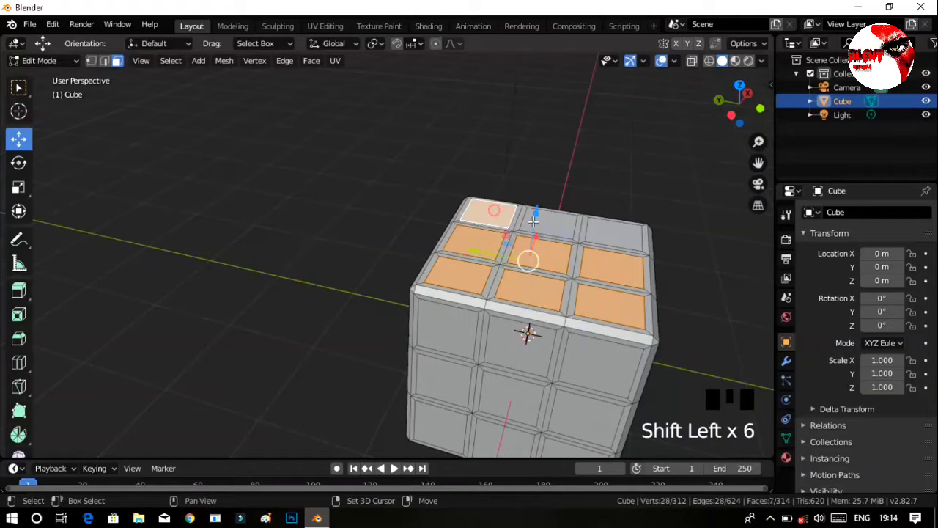
shift+click(564, 230)
shift+click(620, 234)
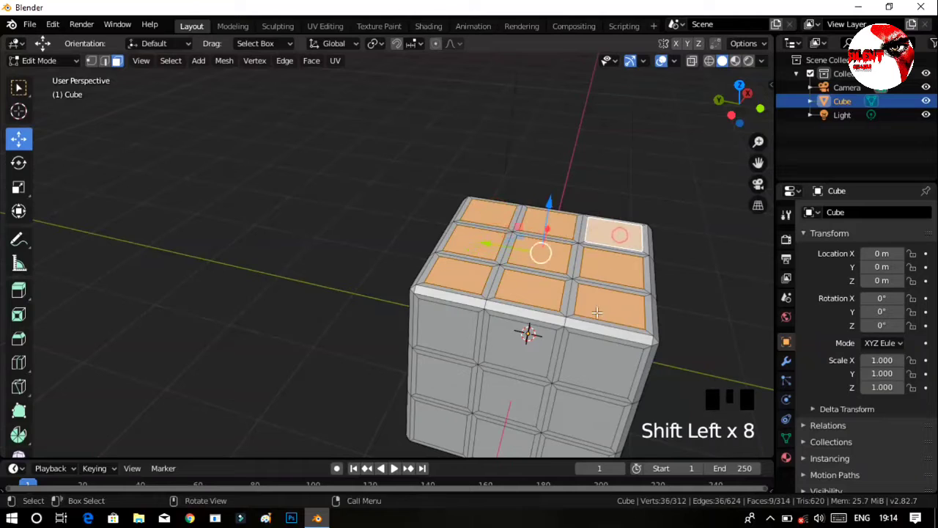
Raise the nine selected top tile faces slightly outward along Z.
click(550, 202)
drag(550, 201, 551, 195)
middle_drag(628, 342, 624, 306)
ctrl+middle_drag(583, 272, 492, 319)
middle_drag(550, 225, 540, 222)
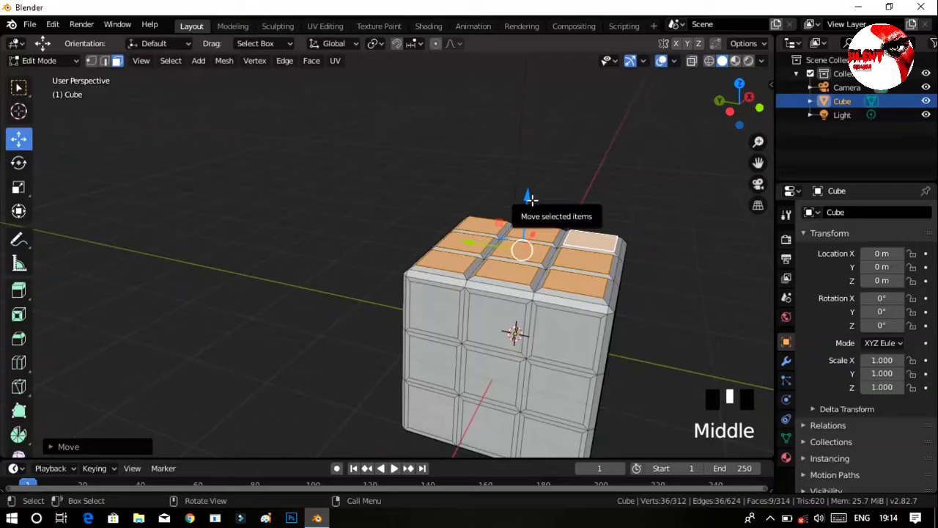
drag(531, 198, 528, 196)
Select the nine inner tile faces of the cube's -X side instead.
middle_drag(405, 335, 442, 308)
click(442, 308)
shift+click(484, 306)
shift+click(580, 299)
shift+click(579, 372)
shift+click(511, 374)
ctrl+middle_drag(470, 370, 448, 351)
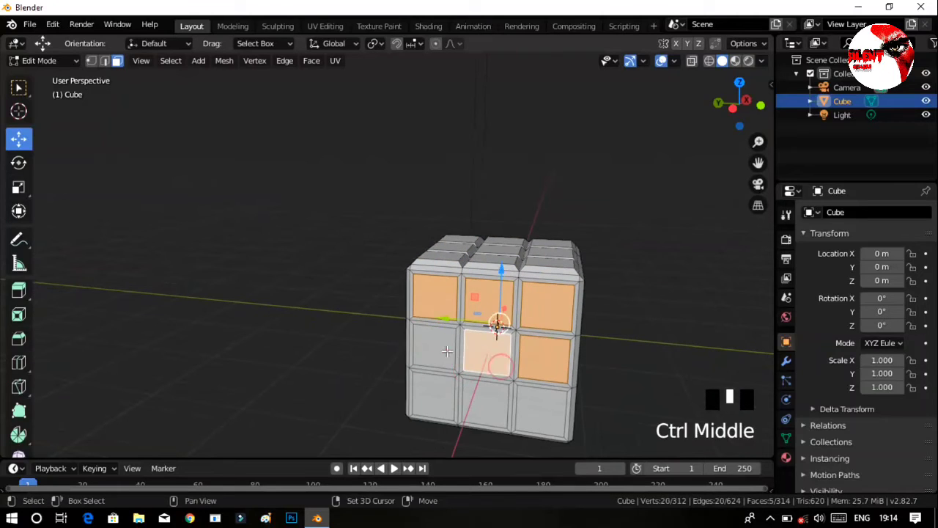
shift+click(434, 346)
shift+click(486, 404)
shift+click(542, 409)
shift+click(433, 395)
Move the selected -X tile faces slightly outward along X and clear the selection.
middle_drag(432, 395, 513, 355)
drag(503, 378, 500, 372)
click(620, 326)
Select the nine inner tile faces of the cube's underside (-Z).
middle_drag(594, 398, 734, 161)
drag(758, 162, 623, 110)
click(456, 351)
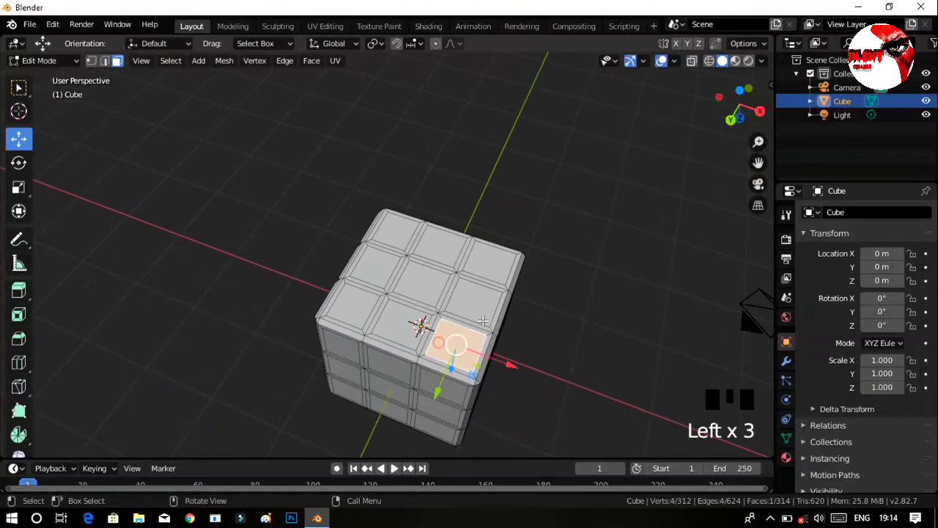
shift+click(486, 303)
shift+click(491, 259)
shift+click(440, 242)
shift+click(386, 229)
shift+click(378, 272)
shift+click(354, 306)
shift+click(399, 322)
shift+click(419, 286)
Move the selected underside tile faces slightly outward along Z and clear the selection.
middle_drag(432, 359, 477, 330)
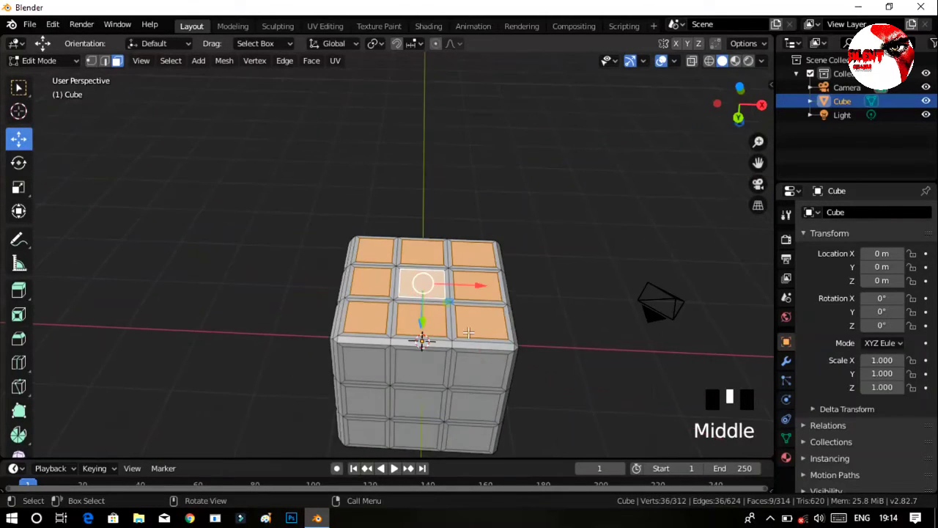
middle_drag(507, 393, 576, 374)
drag(421, 328, 422, 326)
middle_drag(605, 388, 611, 345)
click(611, 346)
Select the nine inner tile faces of the cube's +Y side.
ctrl+middle_drag(595, 339, 587, 264)
shift+click(374, 357)
shift+click(374, 301)
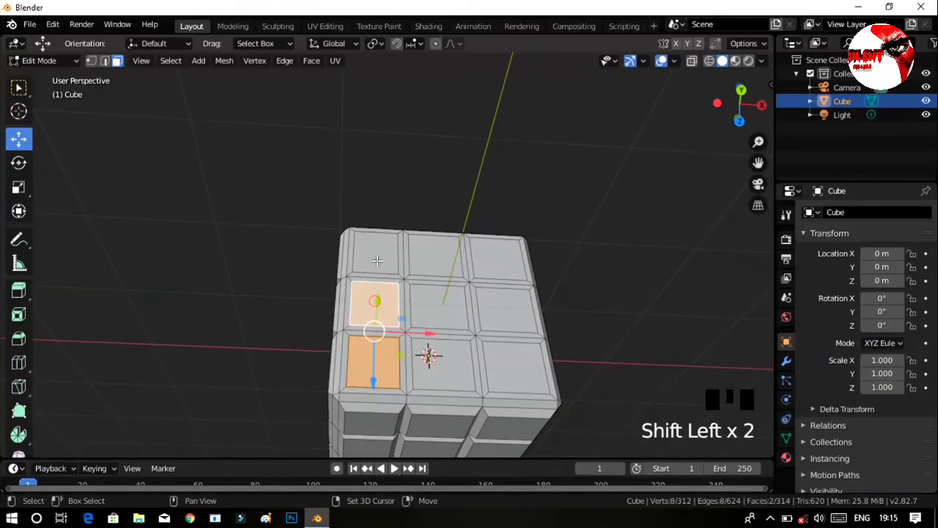
shift+click(374, 258)
shift+click(446, 259)
shift+click(492, 256)
shift+click(492, 300)
shift+click(480, 304)
shift+click(450, 306)
shift+click(506, 307)
shift+click(495, 257)
shift+click(513, 363)
shift+click(440, 363)
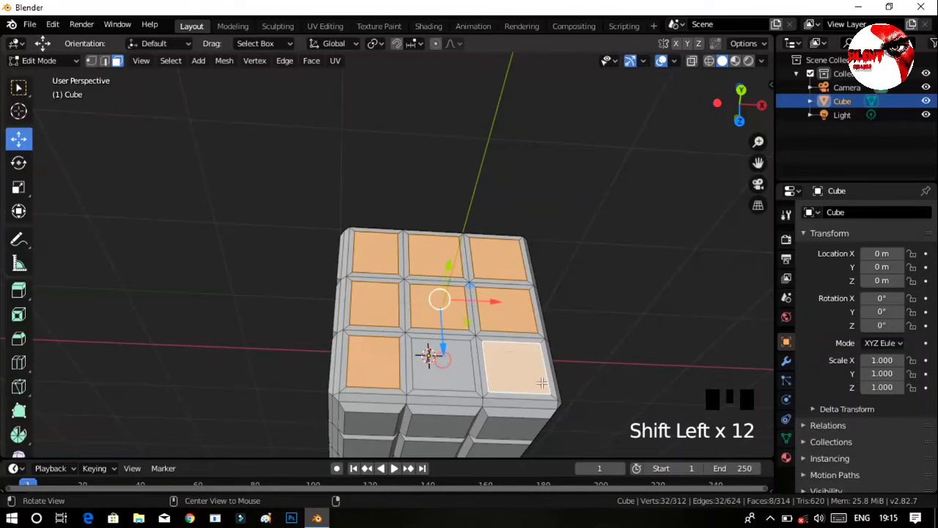
Move the selected +Y tile faces slightly outward along Y and clear the selection.
middle_drag(440, 364, 483, 339)
drag(465, 251, 465, 241)
click(532, 298)
Select the tile faces of the cube's +X side using shortest-path picking.
middle_drag(587, 297, 538, 293)
ctrl+middle_drag(539, 293, 456, 378)
middle_drag(496, 347, 466, 353)
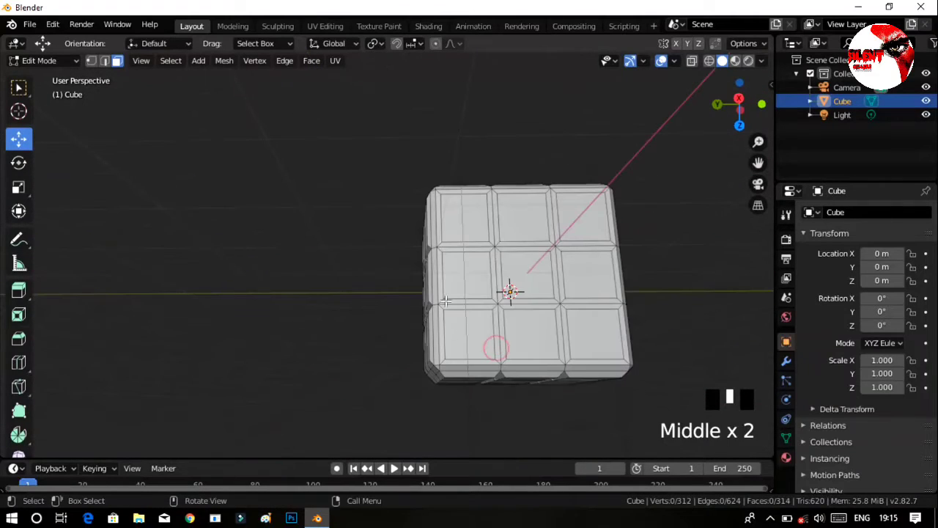
click(465, 166)
click(483, 215)
ctrl+click(601, 343)
ctrl+click(591, 275)
ctrl+click(578, 214)
ctrl+click(523, 222)
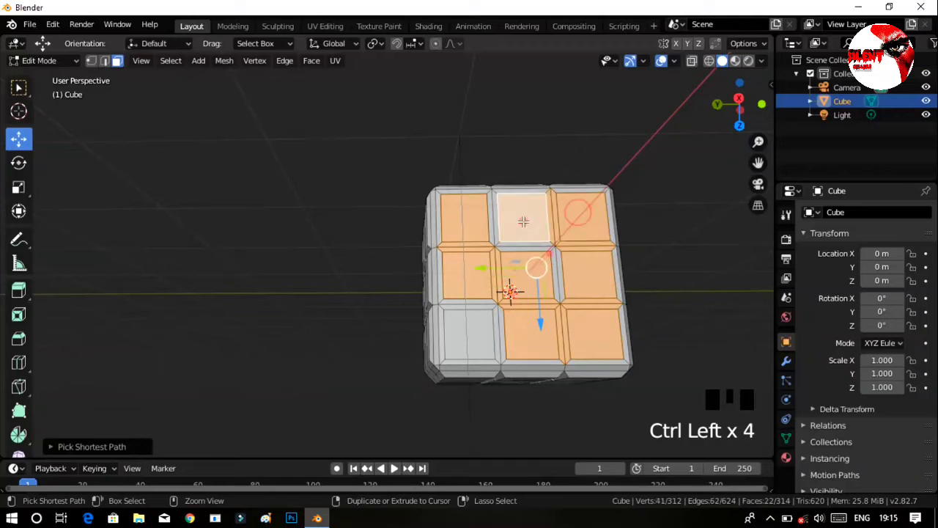
ctrl+click(464, 346)
Deselect the narrow border faces between the +X tiles, keeping only the nine inner tile faces selected.
middle_drag(487, 338, 653, 369)
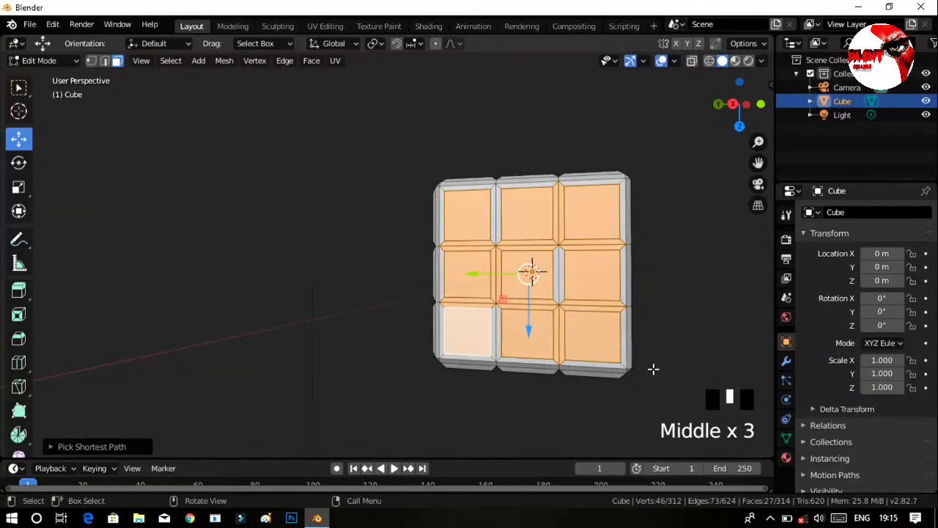
shift+click(497, 277)
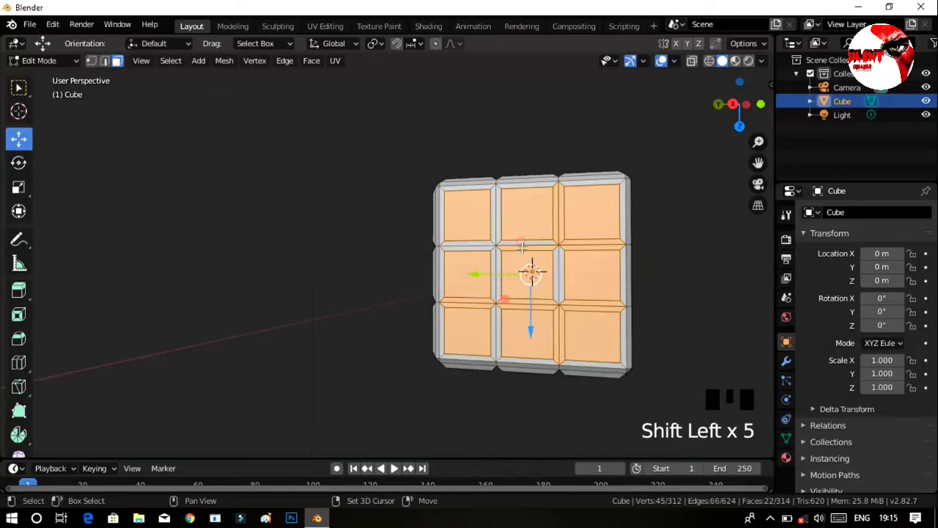
shift+click(557, 226)
shift+click(557, 227)
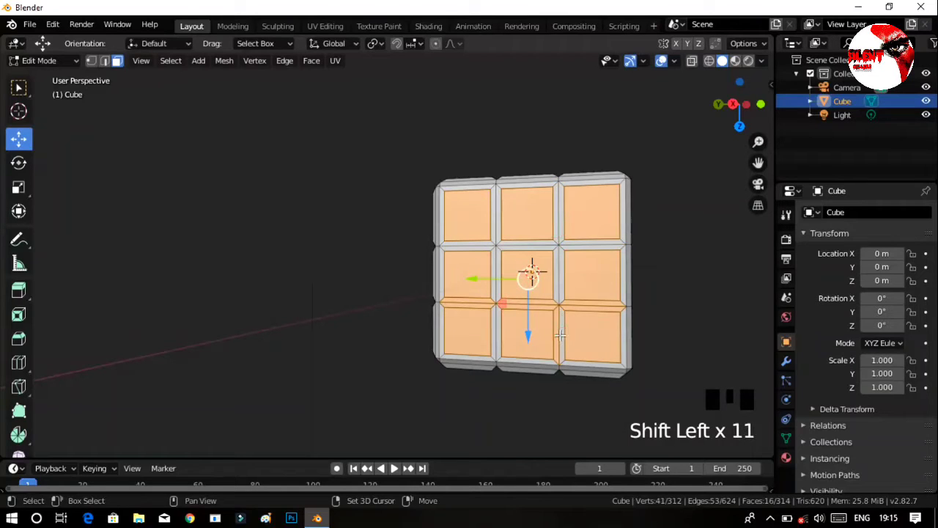
shift+click(470, 321)
Move the selected +X tile faces slightly outward along X and clear the selection.
middle_drag(480, 333, 506, 261)
drag(519, 227, 517, 219)
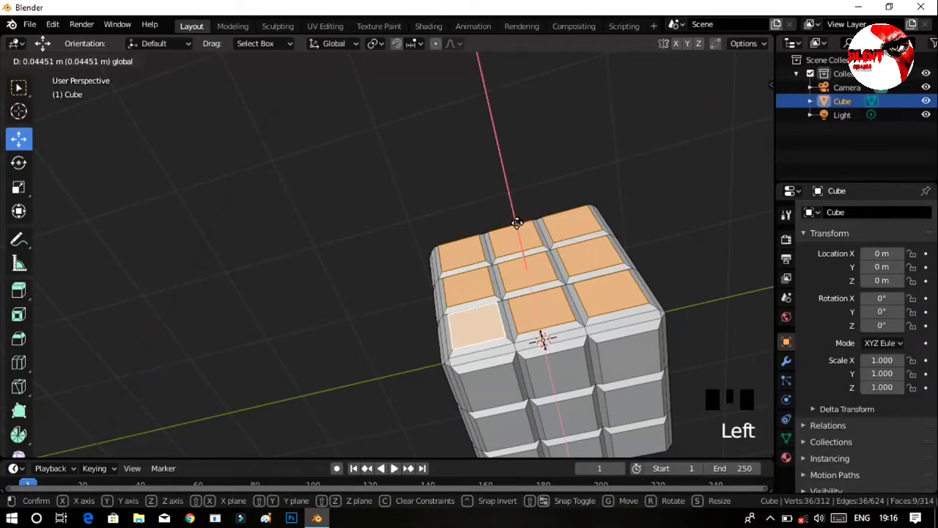
click(682, 218)
Select five inner tile faces of the cube's -Y side, covering one outer column and one outer row.
middle_drag(687, 273, 561, 322)
middle_drag(553, 350, 534, 302)
ctrl+middle_drag(534, 302, 540, 274)
drag(758, 162, 695, 180)
ctrl+middle_drag(544, 339, 288, 296)
click(319, 316)
shift+click(325, 256)
shift+click(330, 198)
shift+click(402, 187)
shift+click(469, 170)
shift+click(469, 170)
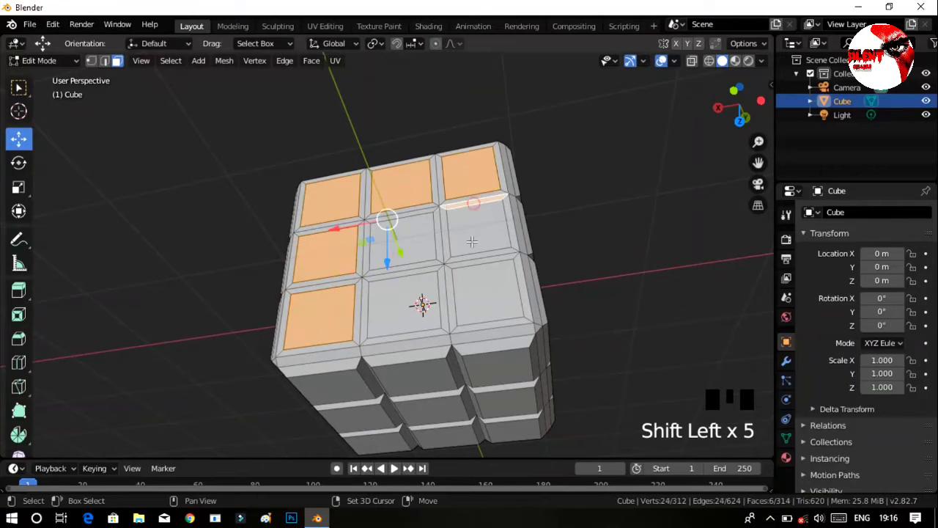
Undo the stray border-face selection and add the remaining four inner tile faces of the -Y side.
key(ctrl+z)
shift+click(480, 231)
shift+click(402, 240)
shift+click(403, 304)
shift+click(485, 297)
Move the selected -Y tile faces slightly outward along Y and clear the selection.
middle_drag(485, 297, 453, 275)
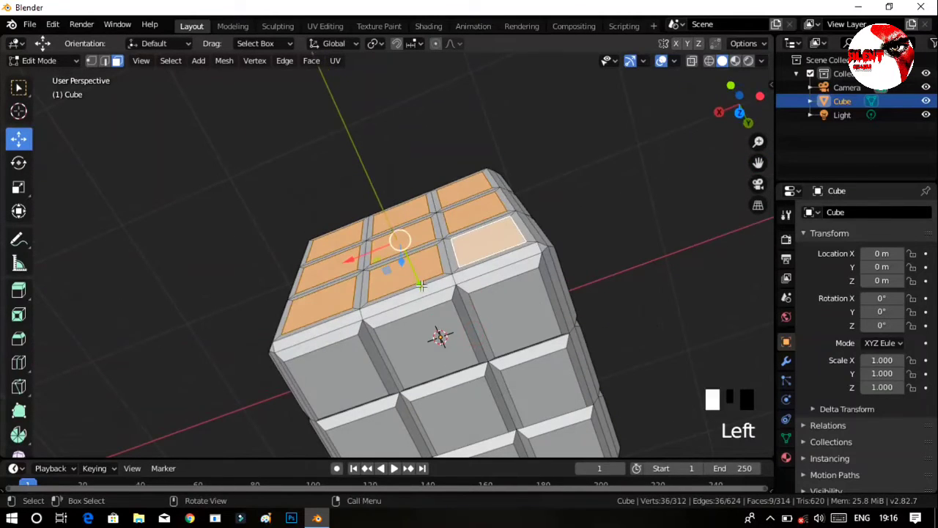
drag(422, 285, 418, 274)
click(626, 302)
Set the base color of the cube's existing material to black, with a value (V) of 0.000.
middle_drag(626, 302, 667, 358)
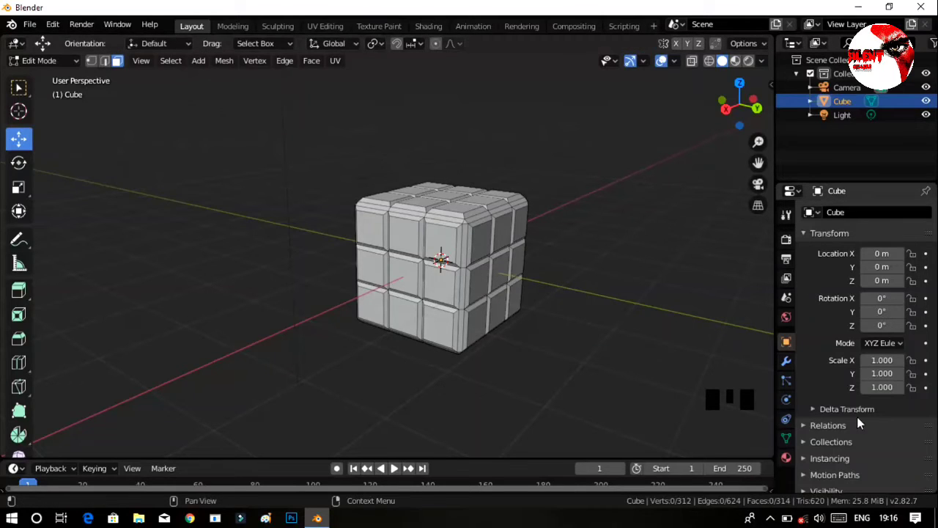
click(786, 457)
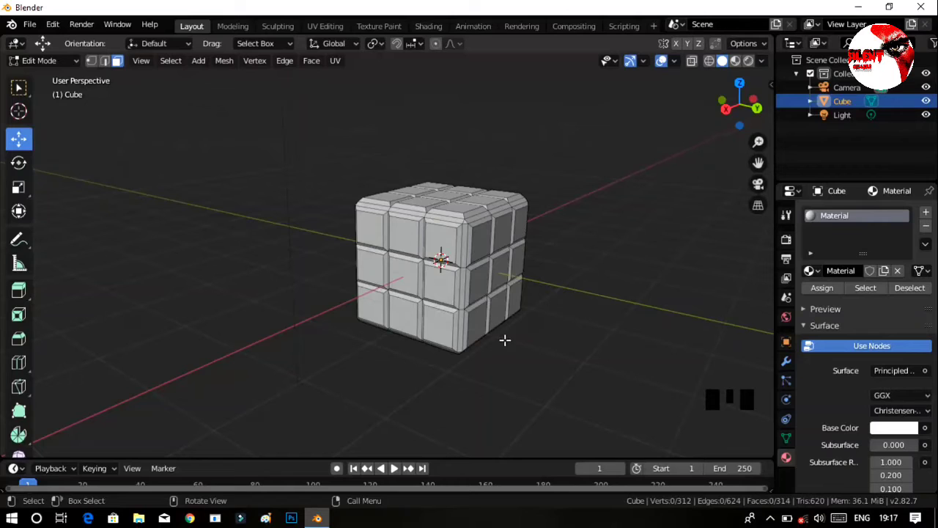
ctrl+middle_drag(526, 351, 516, 330)
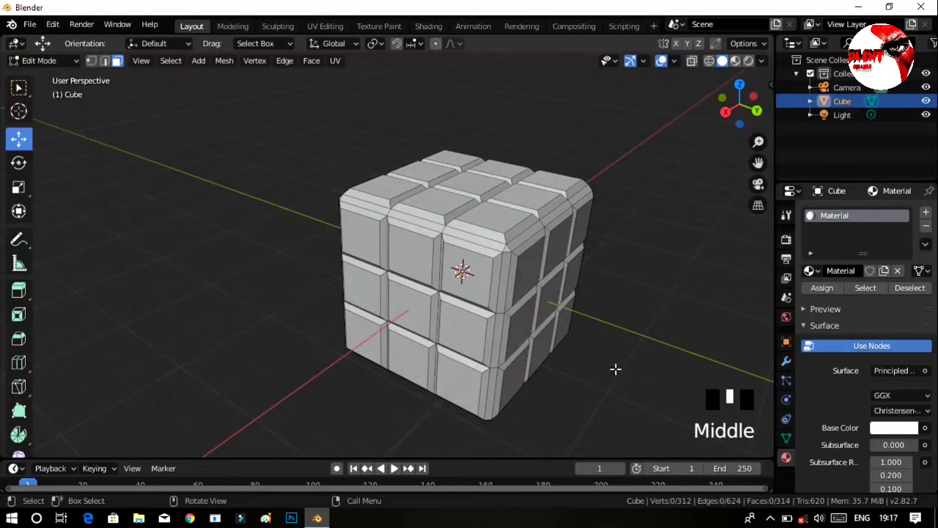
click(899, 432)
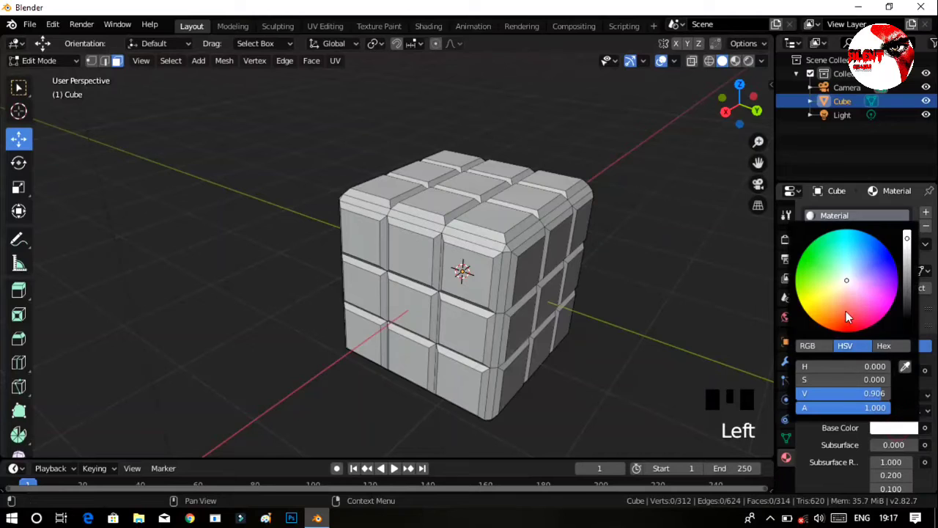
drag(910, 316, 912, 340)
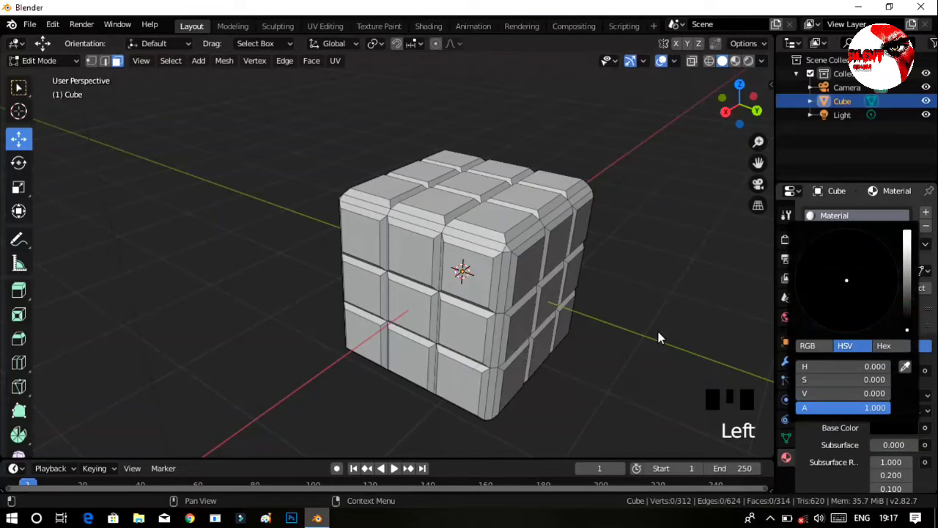
Undo the recent edits back to the point where the nine top tile faces are selected and the material is still white.
middle_drag(640, 301, 580, 343)
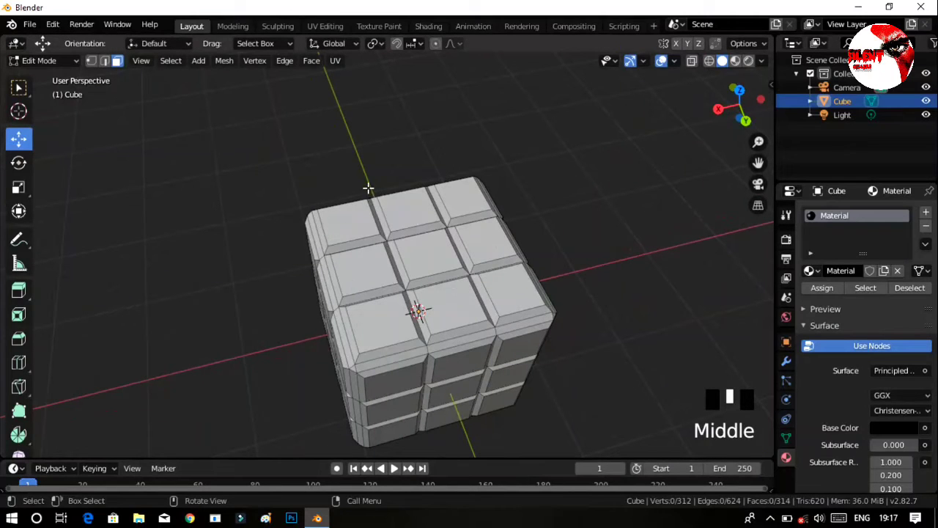
click(355, 220)
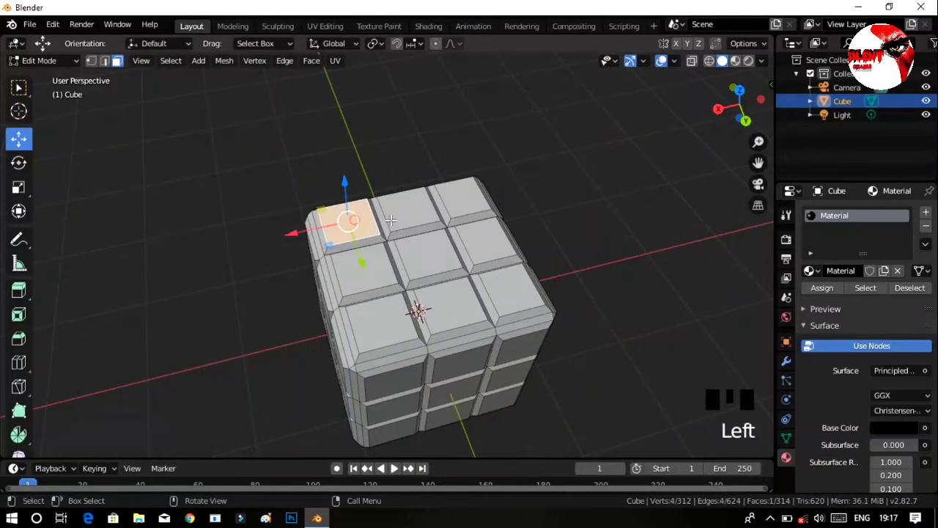
key(ctrl+z)
key(ctrl+z)
key(ctrl+z)
key(ctrl+z)
key(ctrl+z)
key(ctrl+z)
key(ctrl+z)
key(ctrl+z)
key(ctrl+z)
key(ctrl+z)
key(ctrl+z)
key(ctrl+z)
key(ctrl+z)
key(ctrl+z)
key(ctrl+z)
key(ctrl+z)
key(ctrl+z)
key(ctrl+z)
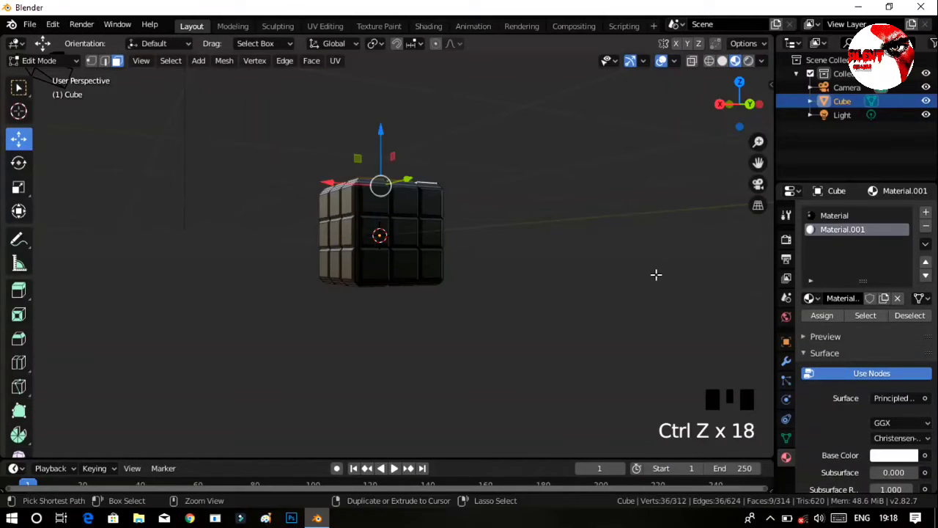
key(ctrl+z)
key(ctrl+z)
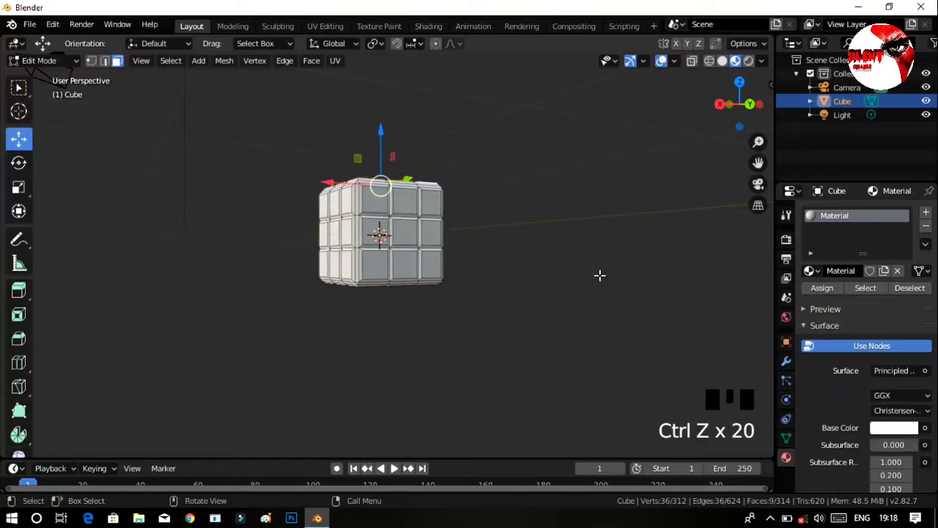
middle_drag(598, 274, 521, 300)
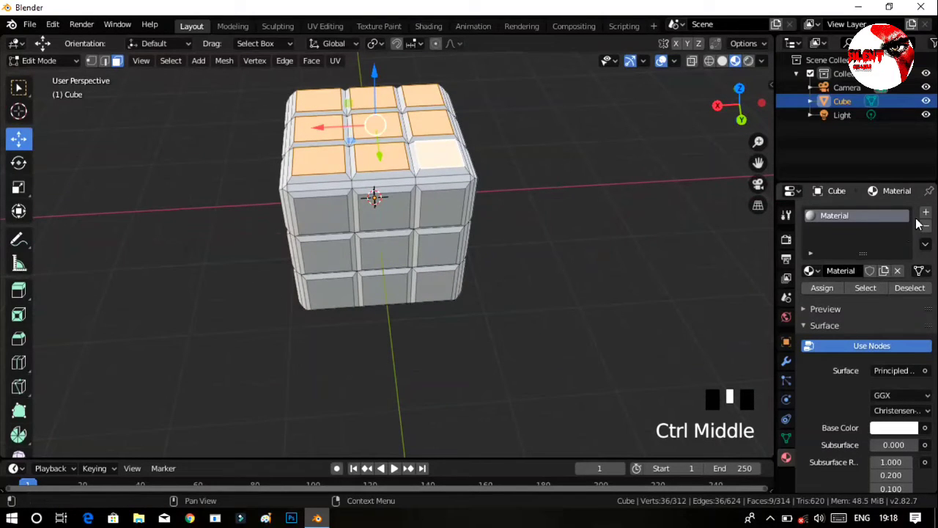
Add a second material slot with a new white material and assign it to the selected top tile faces.
click(925, 212)
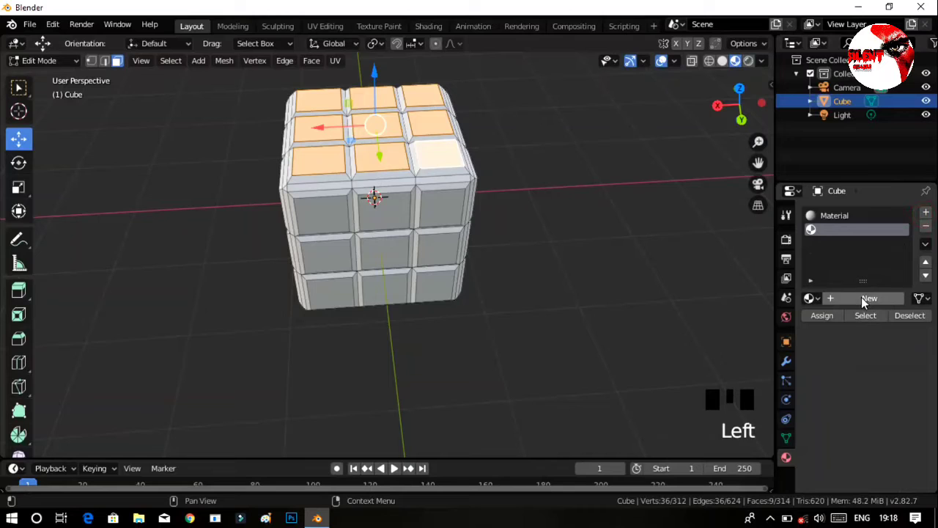
click(865, 299)
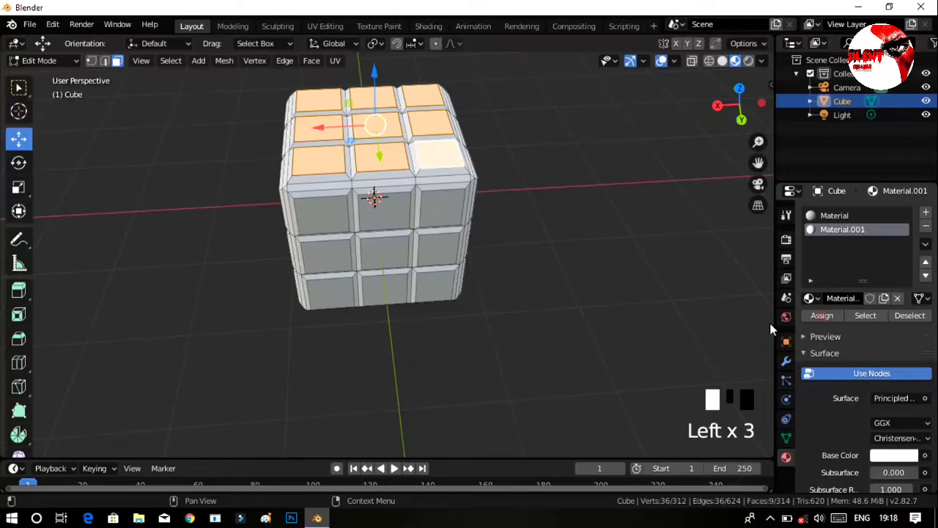
middle_drag(689, 327, 691, 304)
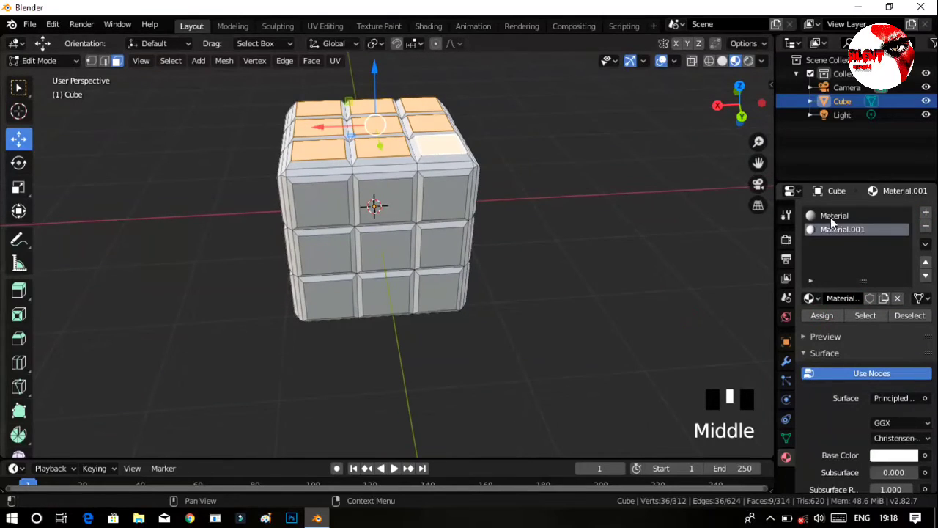
Set the first material's base color to black, assign that material to the selected top tiles, and clear the selection.
click(831, 216)
click(883, 456)
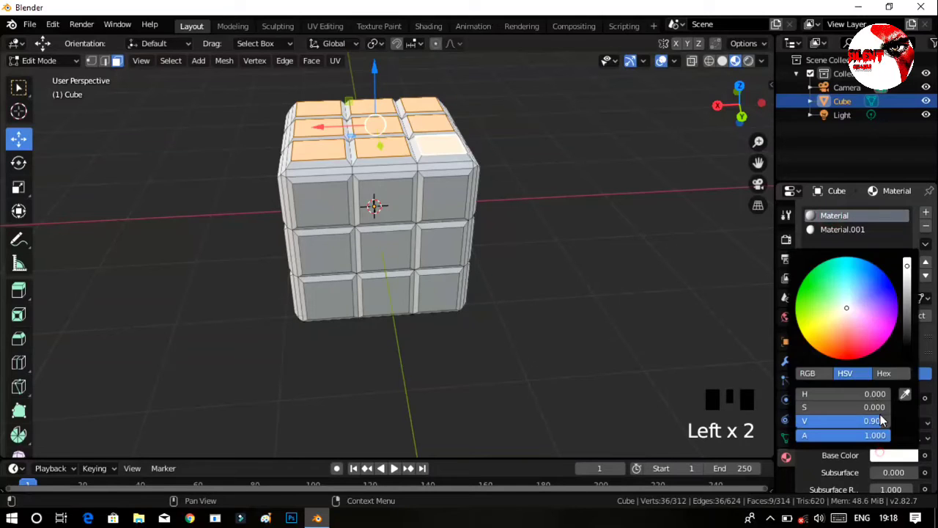
click(909, 343)
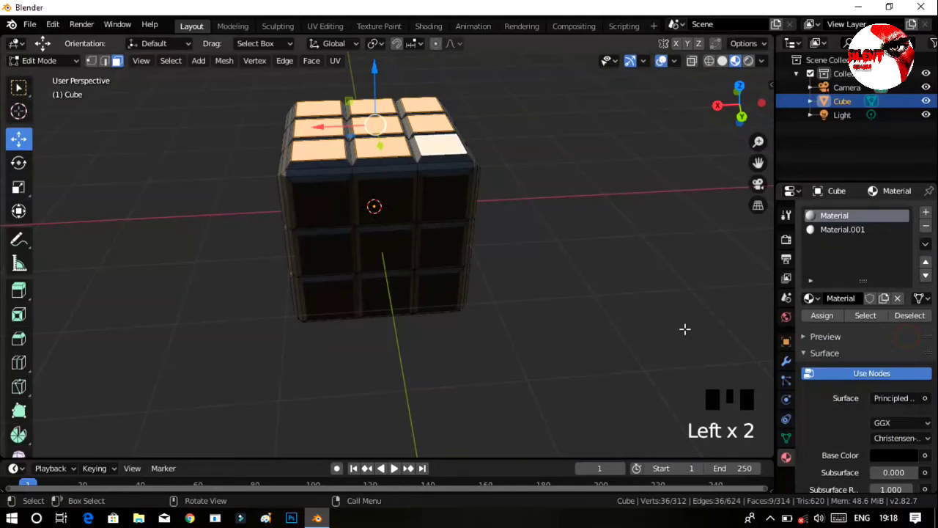
click(834, 316)
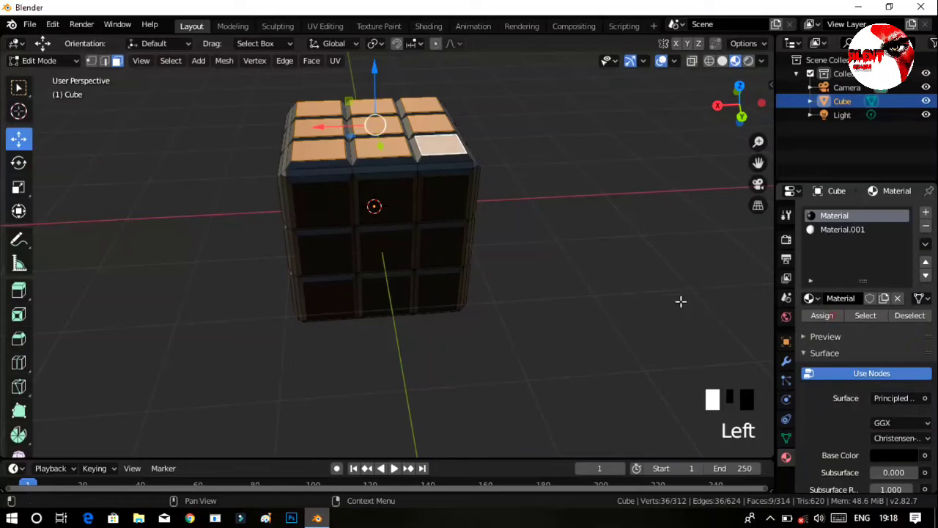
click(660, 278)
Select all nine inner tile faces on the cube's top side.
middle_drag(621, 243, 534, 161)
click(424, 182)
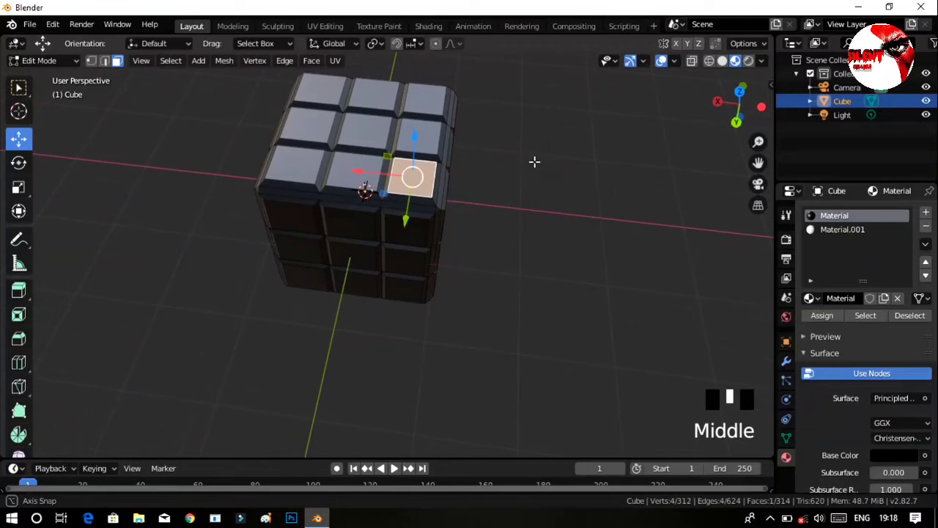
click(856, 231)
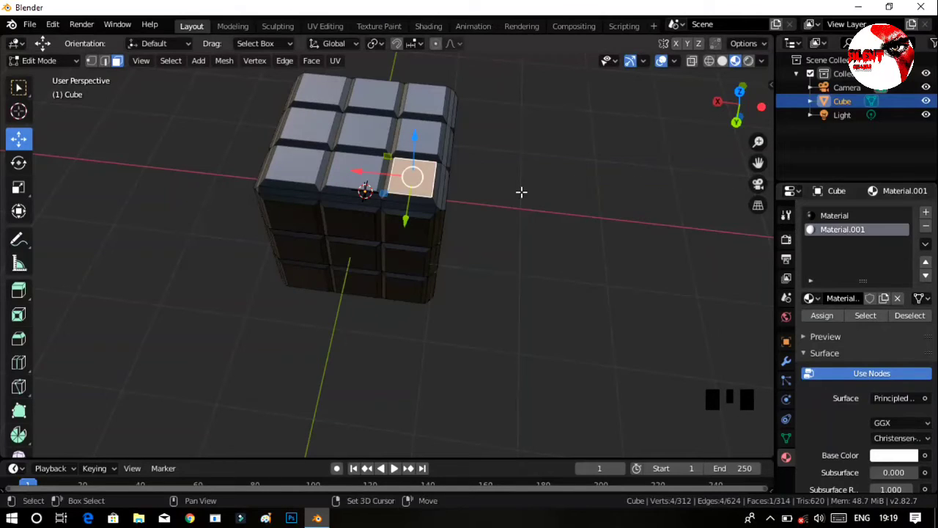
shift+click(355, 181)
shift+click(283, 162)
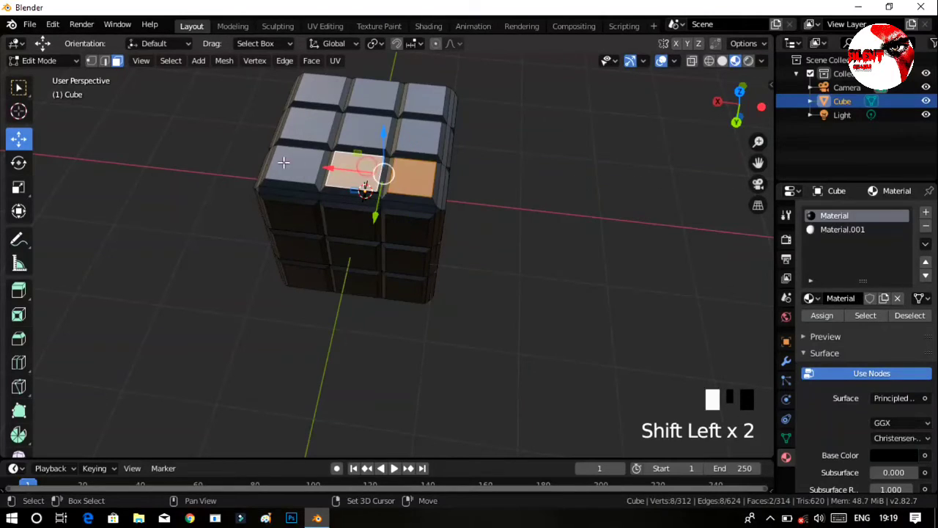
shift+click(301, 122)
shift+click(320, 90)
shift+click(433, 98)
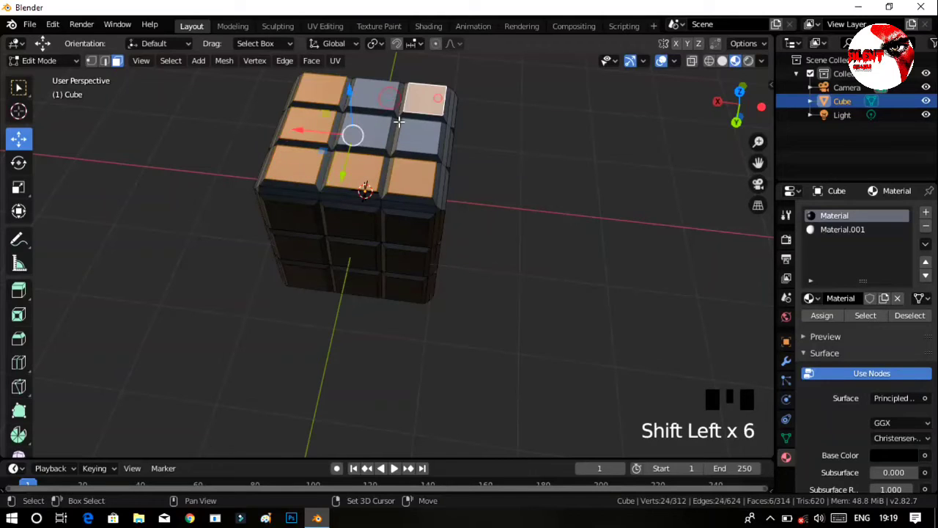
shift+click(402, 126)
shift+click(382, 105)
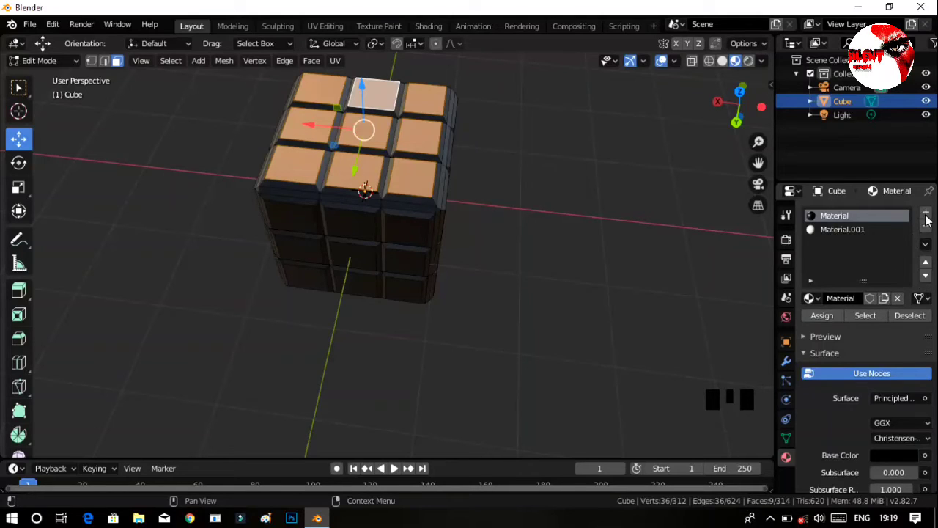
Add a third material slot with a new white material, assign it to the selected top tiles, and clear the selection.
click(925, 213)
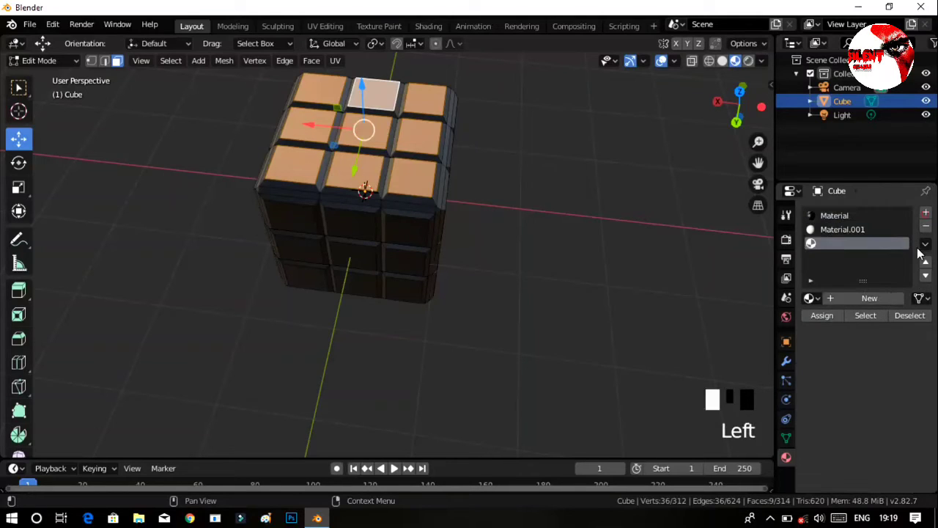
click(849, 300)
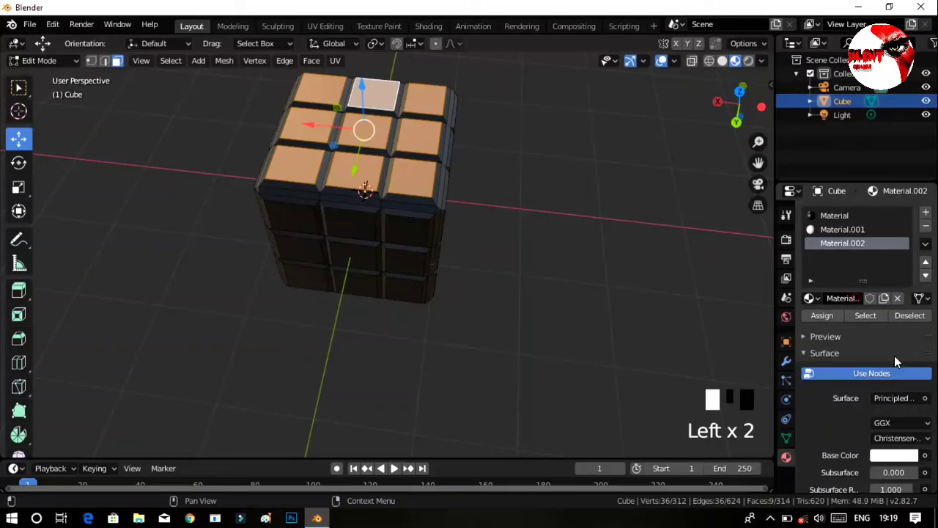
click(822, 317)
click(668, 276)
Select all nine inner tile faces on the cube's -X side.
middle_drag(666, 277, 592, 237)
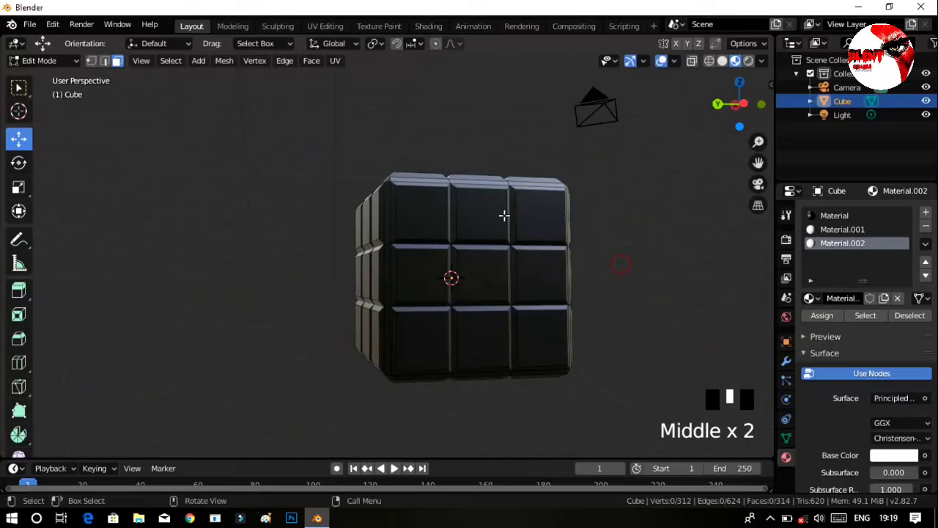
click(440, 218)
shift+click(475, 213)
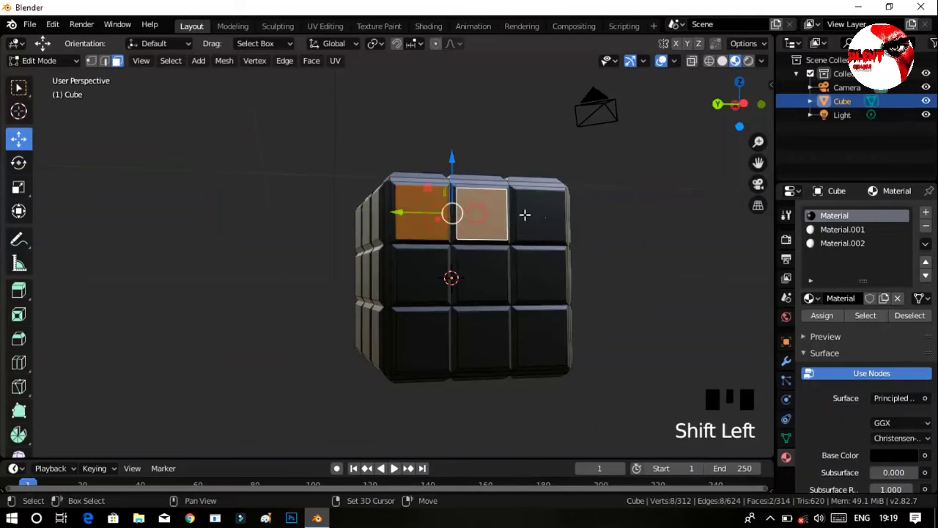
shift+click(553, 237)
shift+click(544, 266)
shift+click(483, 264)
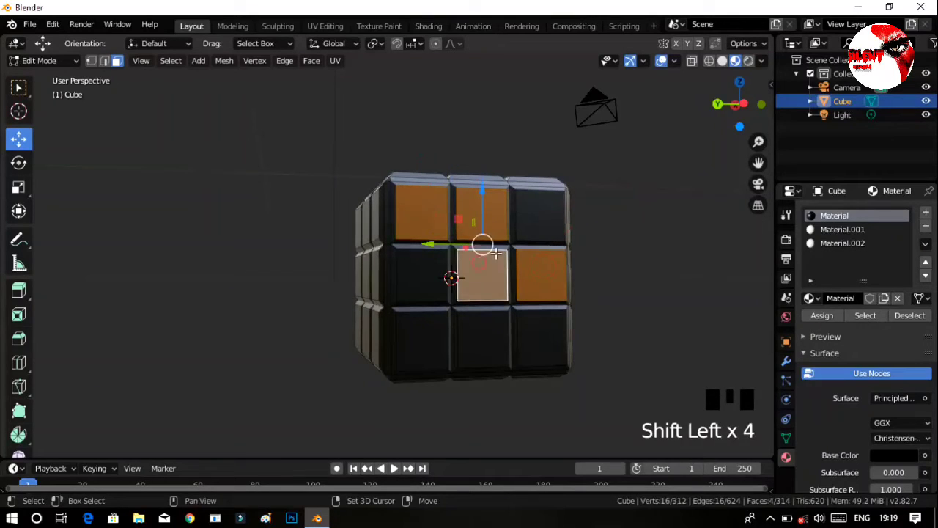
shift+click(407, 283)
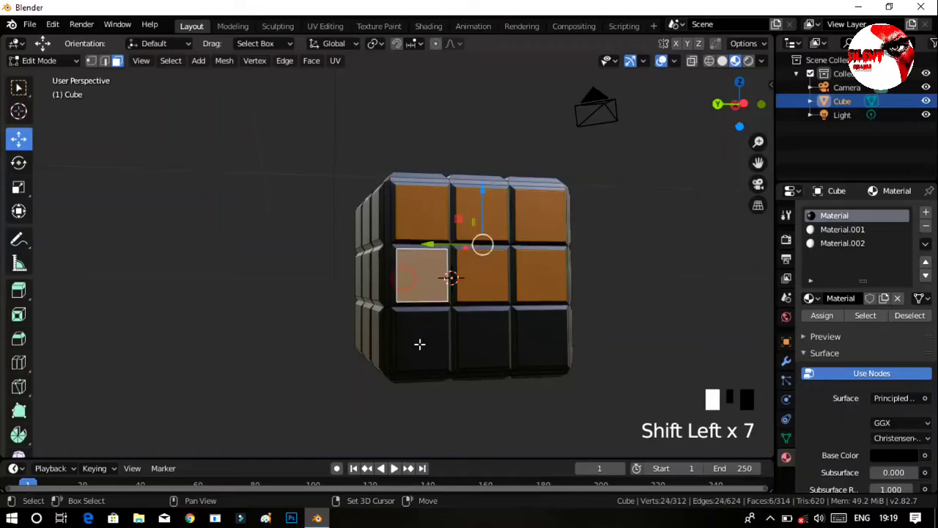
shift+click(495, 339)
shift+click(547, 336)
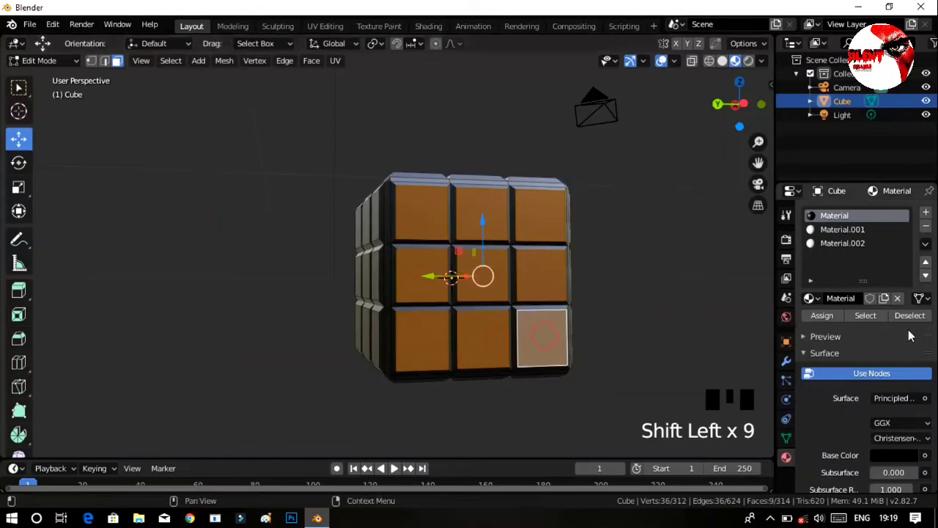
Add a new material with a red base color, assign it to the selected -X tiles, and clear the selection.
click(925, 212)
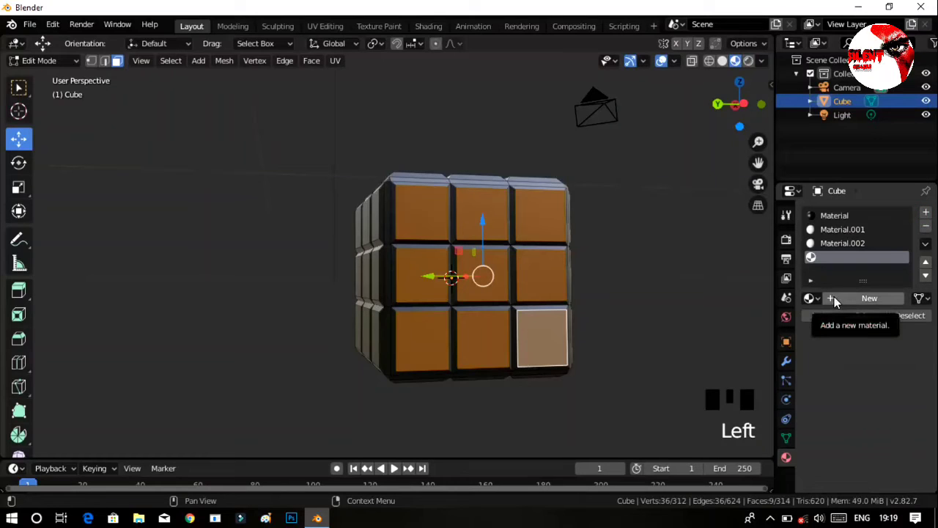
click(846, 298)
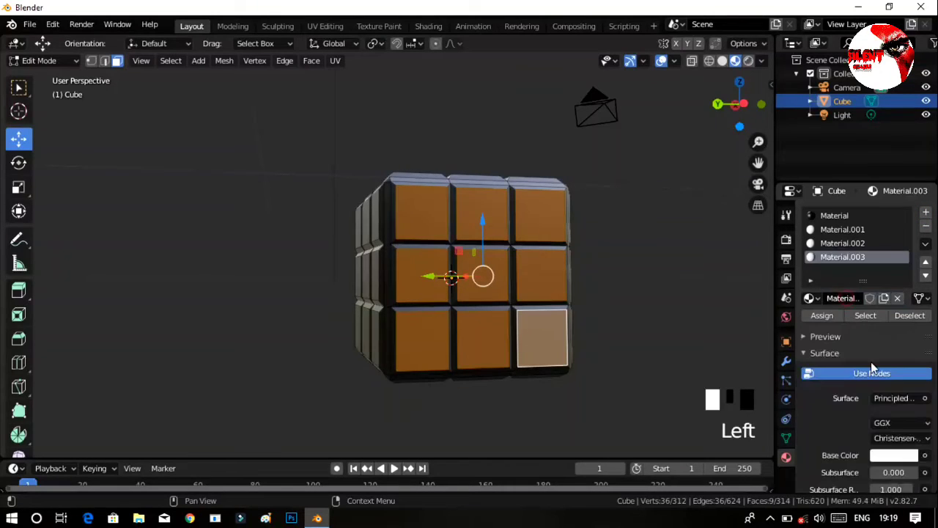
click(894, 455)
drag(851, 302, 855, 360)
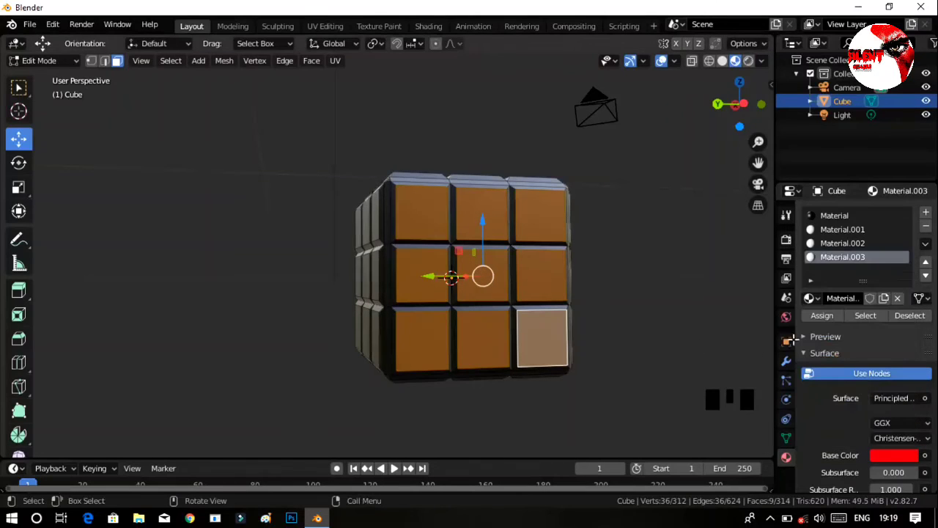
click(822, 315)
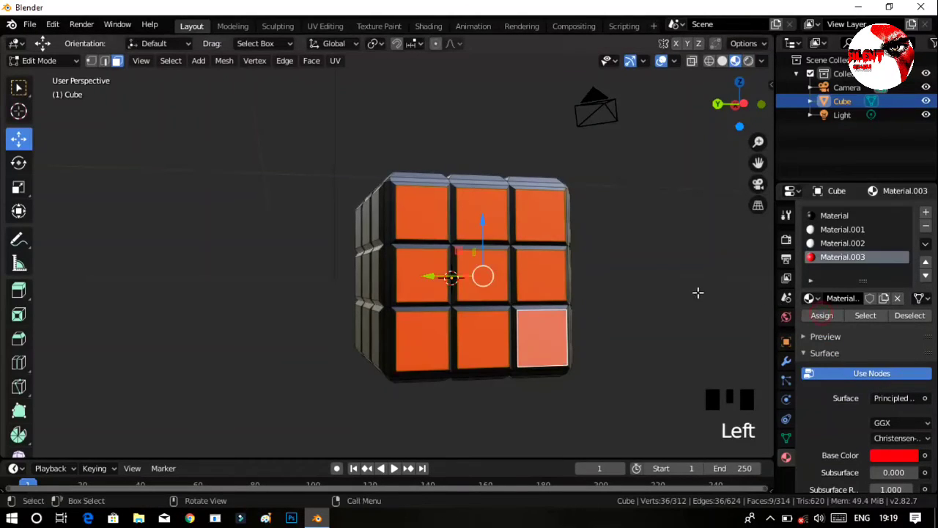
click(672, 295)
Select all nine inner tile faces on the cube's +Y side, next to the red tiles.
middle_drag(603, 314, 464, 262)
click(404, 225)
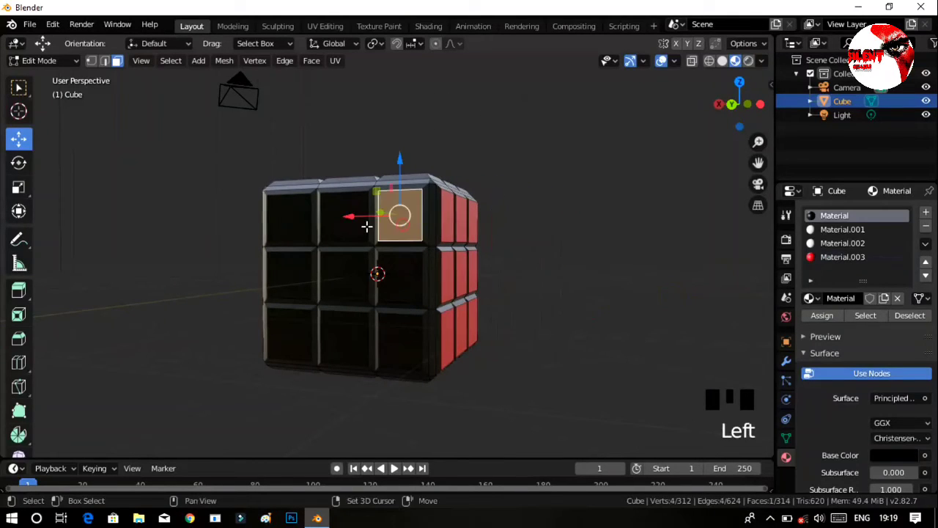
shift+click(344, 216)
shift+click(269, 221)
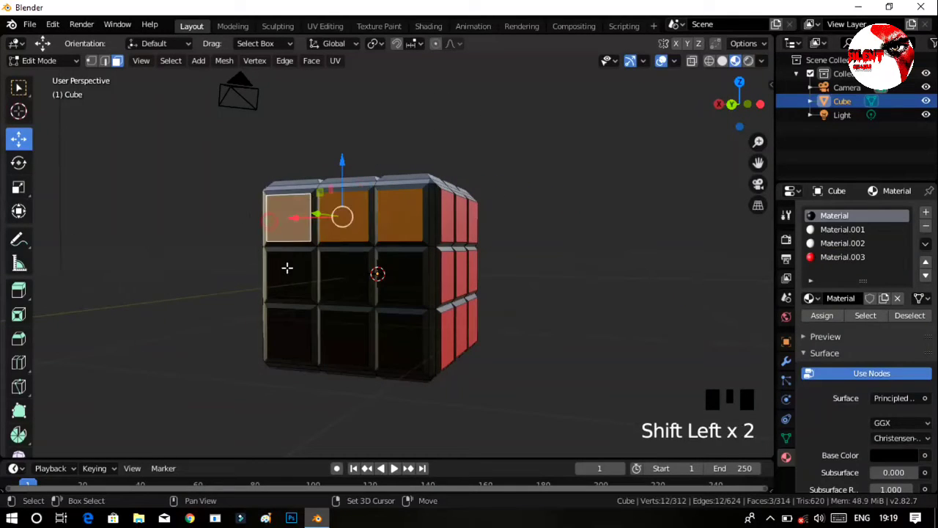
shift+click(287, 270)
shift+click(369, 285)
shift+click(399, 295)
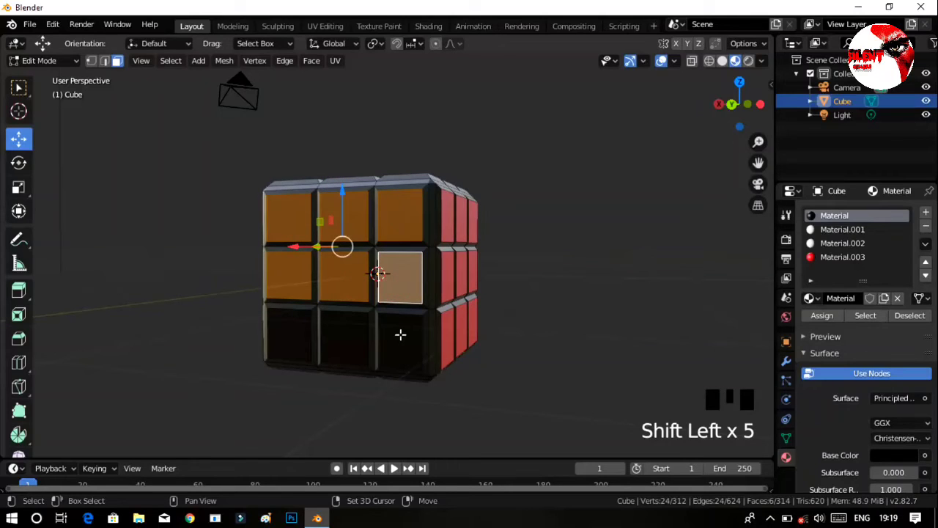
shift+click(400, 334)
shift+click(335, 330)
shift+click(291, 331)
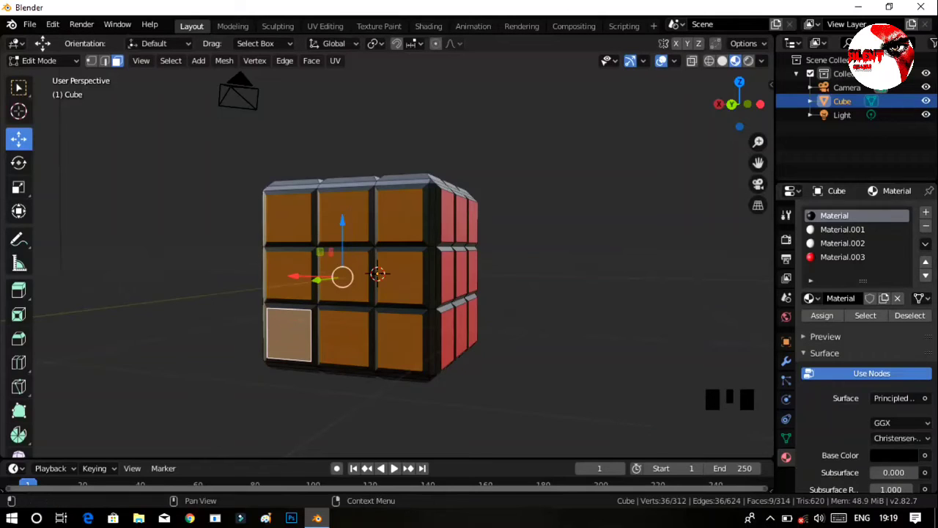
Add a new material with a yellow base color, assign it to the selected +Y tiles, and clear the selection.
click(926, 212)
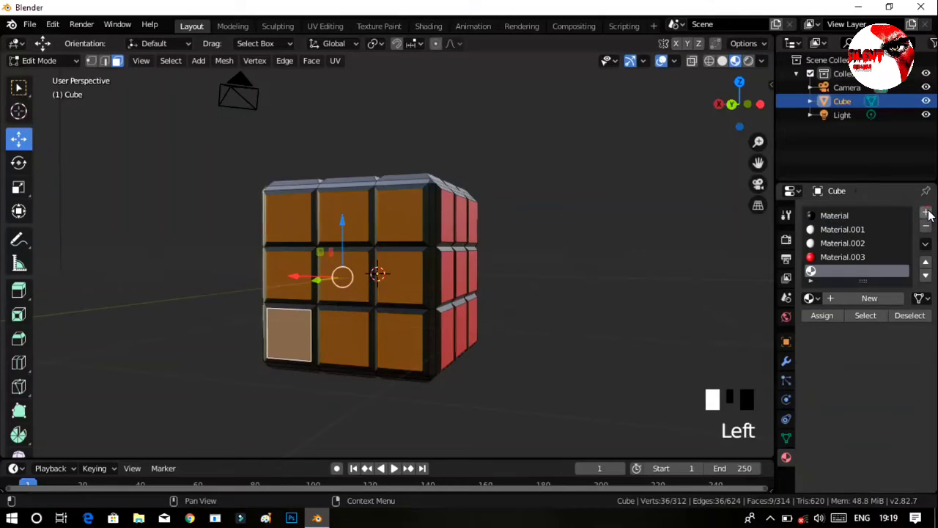
click(871, 299)
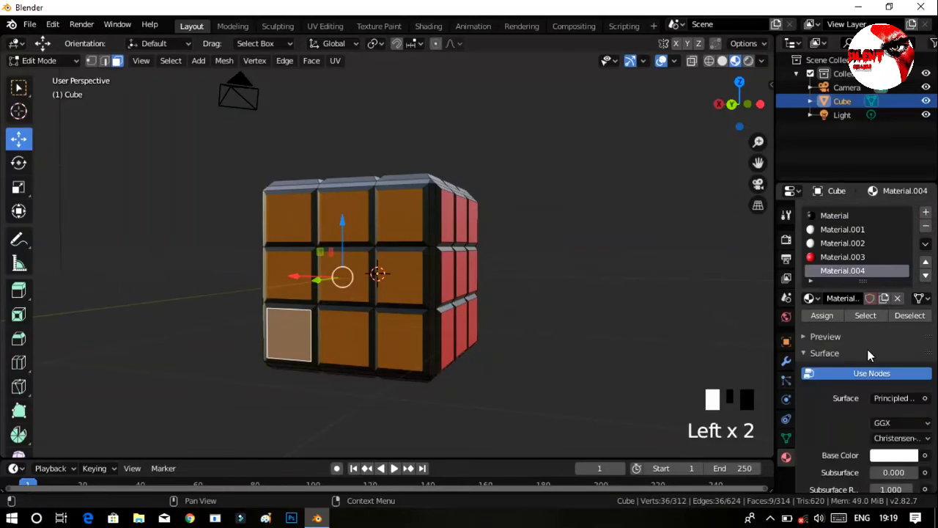
click(891, 456)
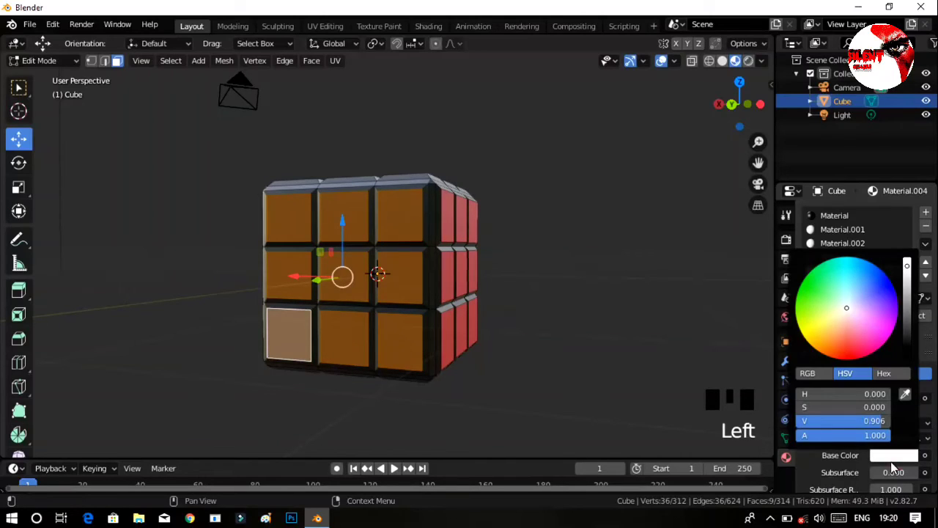
click(809, 327)
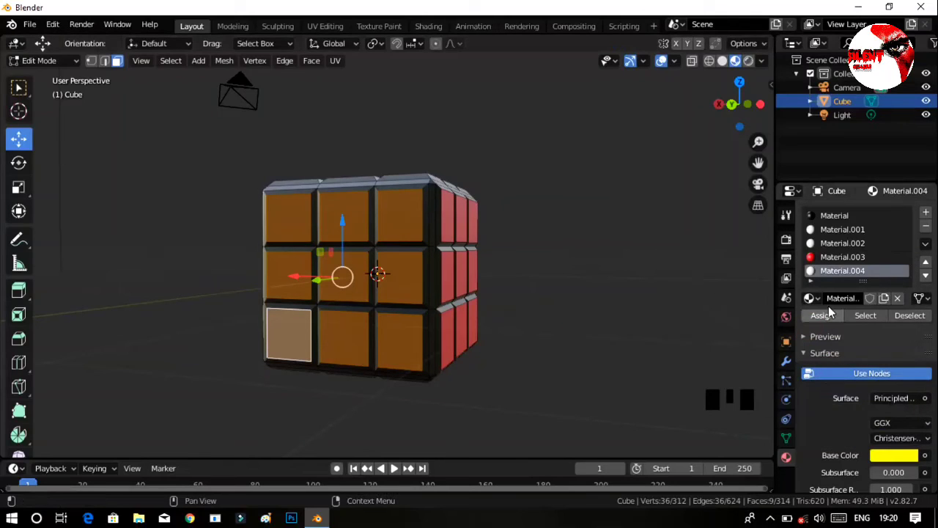
click(824, 316)
click(667, 336)
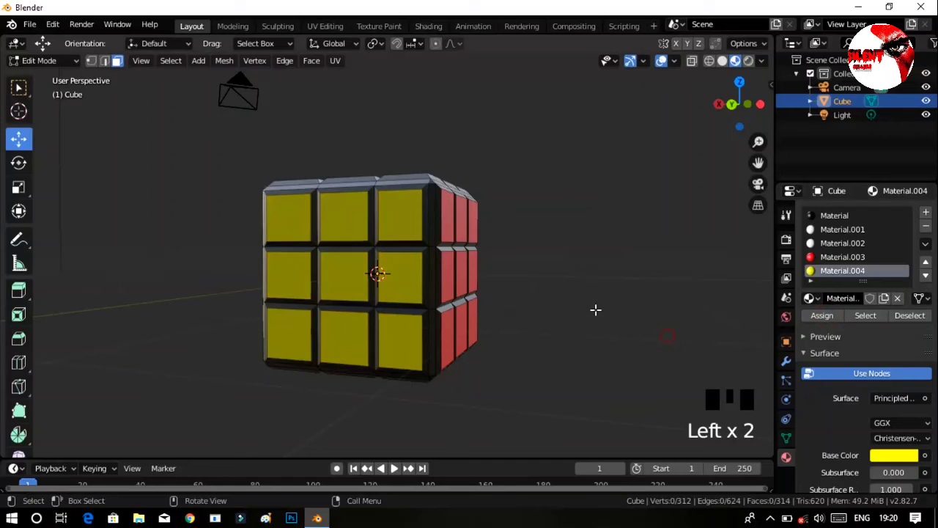
Select all nine inner tile faces on the cube's +X side.
middle_drag(221, 277, 444, 268)
click(442, 262)
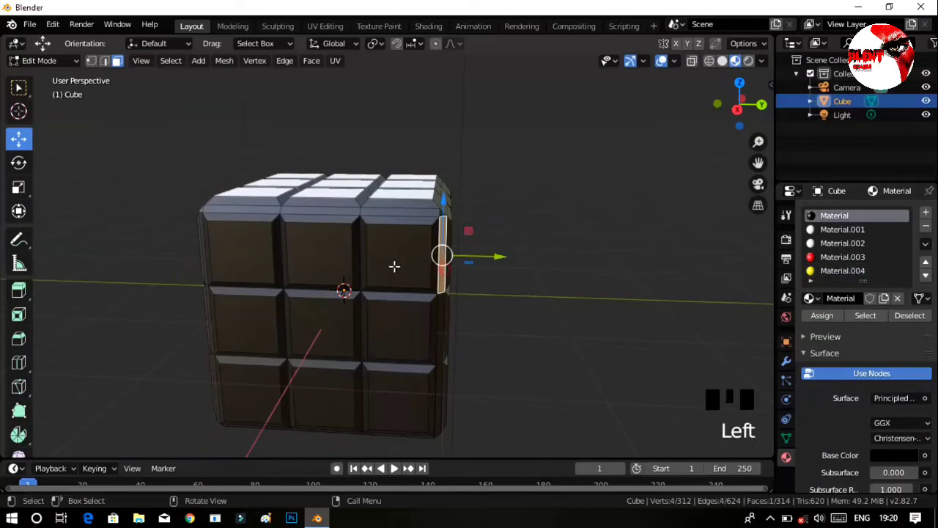
click(386, 264)
click(386, 264)
shift+click(298, 250)
shift+click(237, 322)
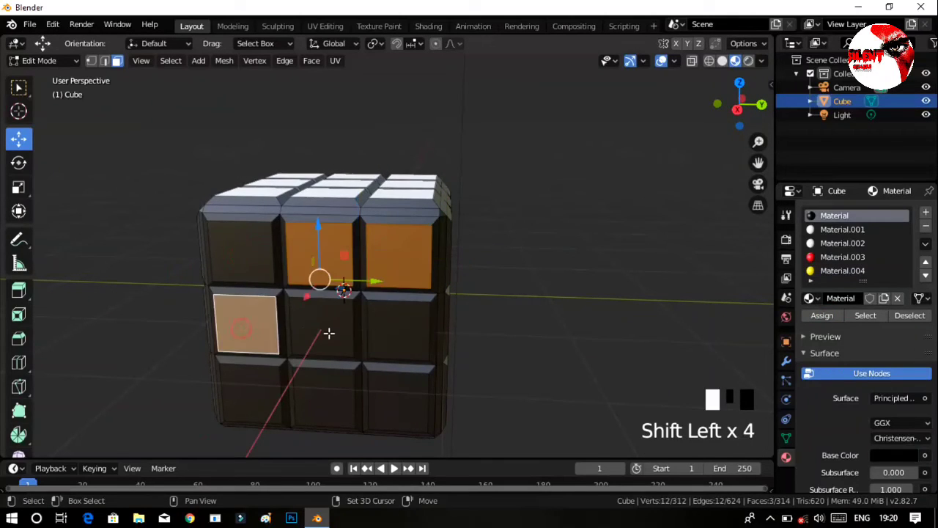
shift+click(329, 330)
shift+click(398, 329)
shift+click(252, 259)
shift+click(256, 377)
shift+click(324, 396)
shift+click(411, 404)
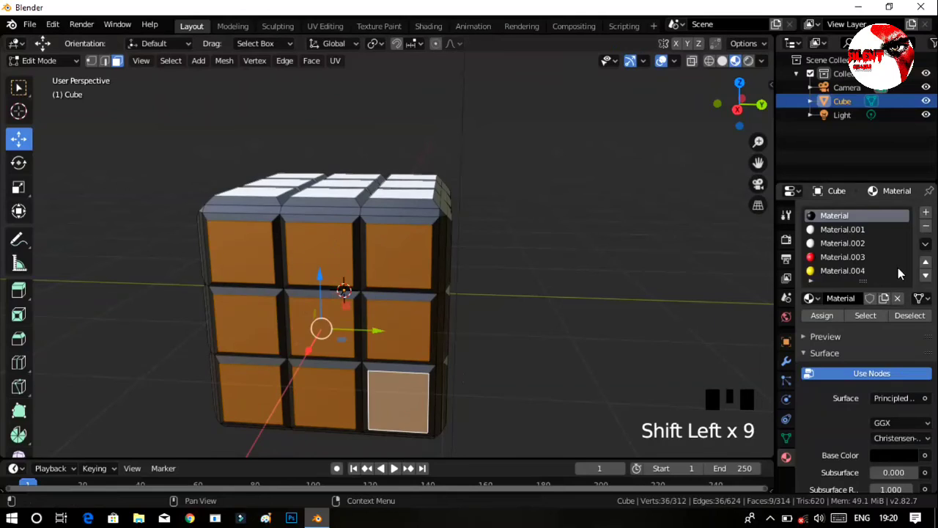
Add a new material with a blue base color, assign it to the selected +X tiles, and clear the selection.
click(926, 213)
click(870, 300)
click(894, 455)
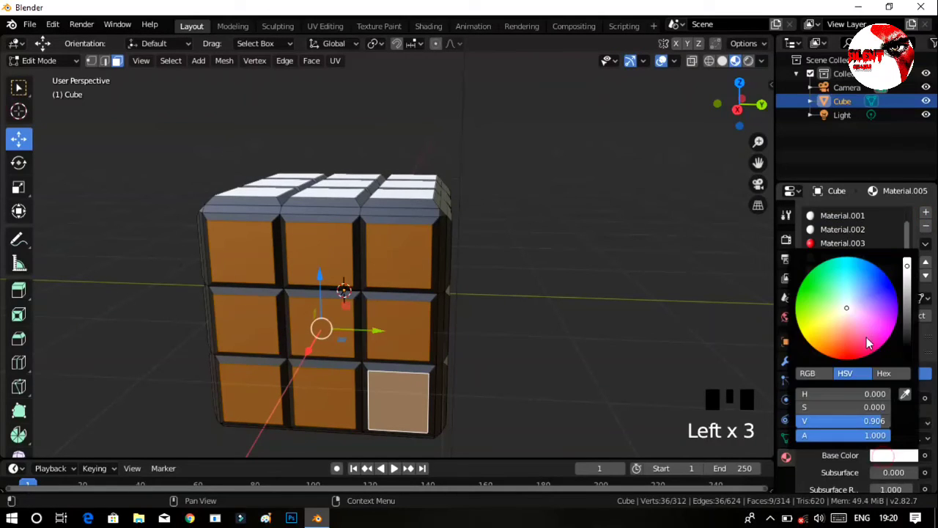
click(891, 280)
click(823, 315)
click(632, 307)
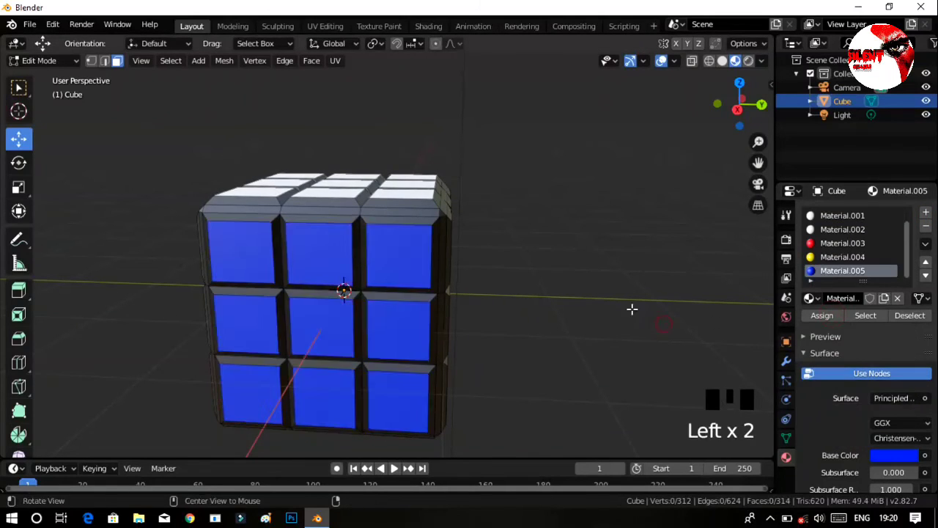
Select all nine inner tile faces on the cube's -Y side, next to the red tiles.
ctrl+middle_drag(633, 308, 501, 266)
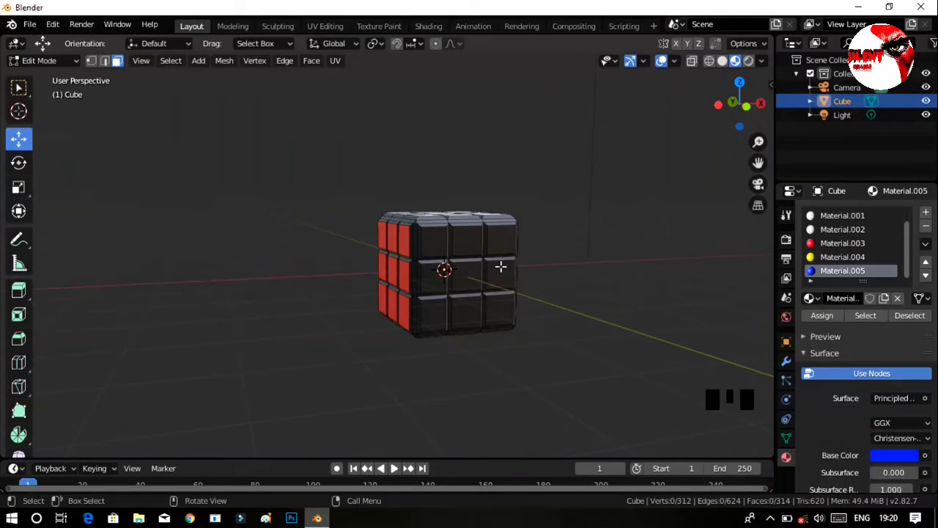
shift+click(501, 240)
shift+click(467, 240)
shift+click(433, 242)
shift+click(440, 277)
shift+click(500, 276)
shift+click(499, 311)
shift+click(467, 311)
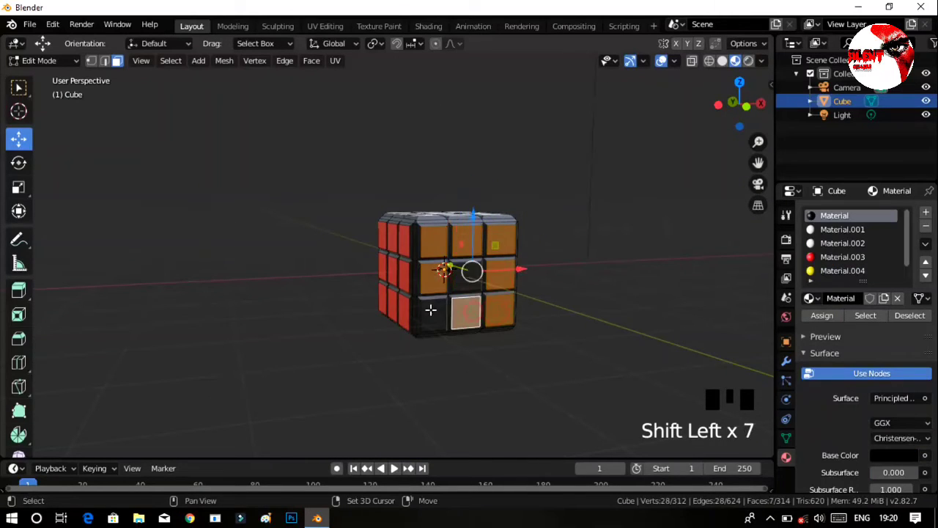
shift+click(433, 313)
shift+click(467, 278)
shift+click(490, 269)
middle_drag(652, 299, 758, 281)
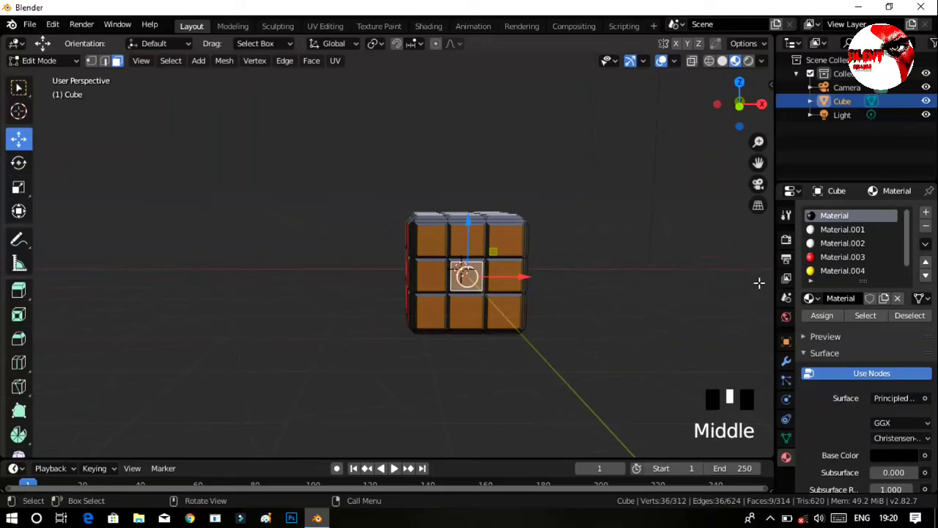
Add a new material with a green base color and assign it to the selected -Y tiles.
click(926, 211)
click(851, 297)
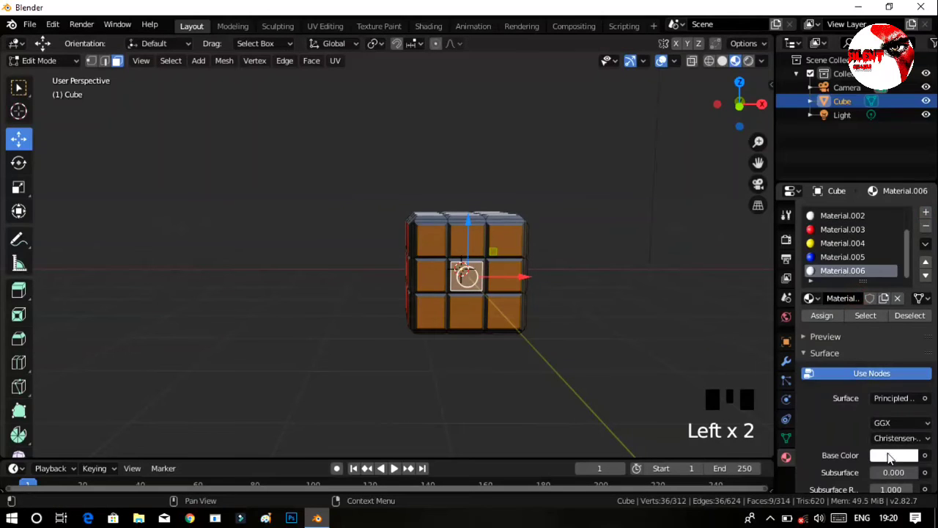
click(883, 453)
drag(840, 333, 804, 293)
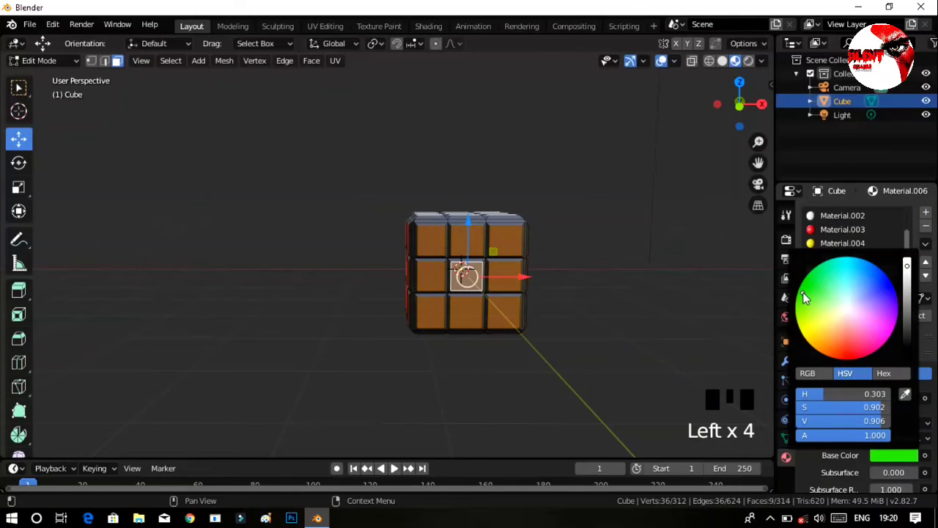
click(821, 315)
Select all nine inner tile faces on the cube's underside (-Z).
middle_drag(626, 291, 473, 197)
click(427, 197)
shift+click(466, 213)
shift+click(452, 232)
shift+click(413, 234)
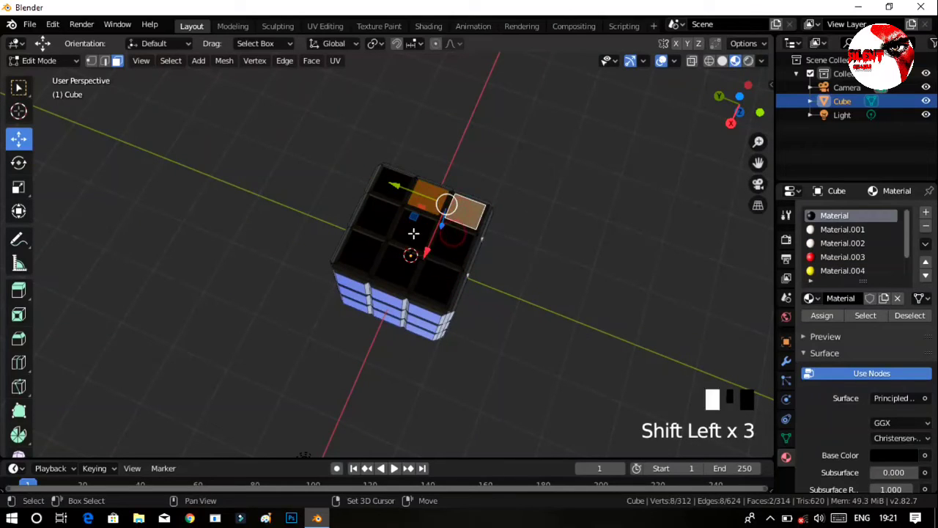
shift+click(374, 215)
shift+click(393, 183)
shift+click(451, 243)
shift+click(436, 281)
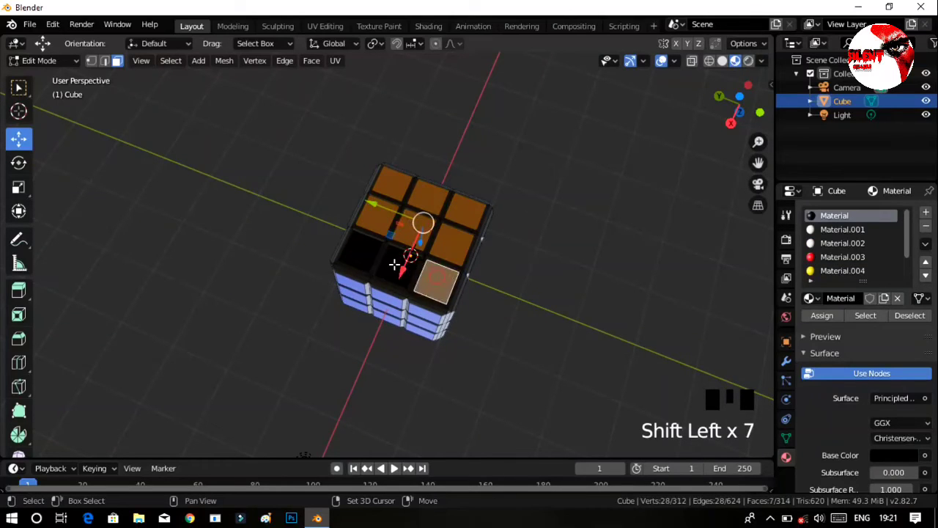
shift+click(402, 262)
shift+click(352, 251)
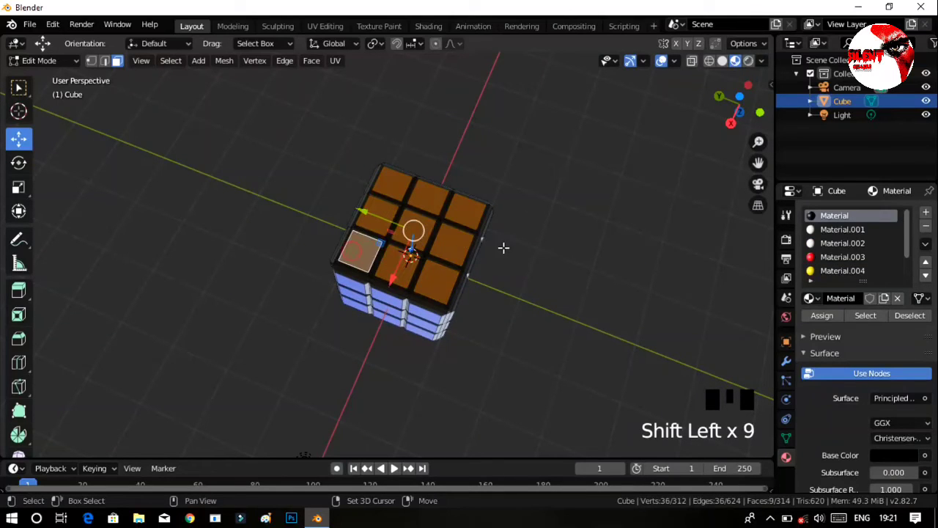
Add a new material with a cyan base color, assign it to the selected underside tiles, and clear the selection.
click(925, 213)
click(868, 298)
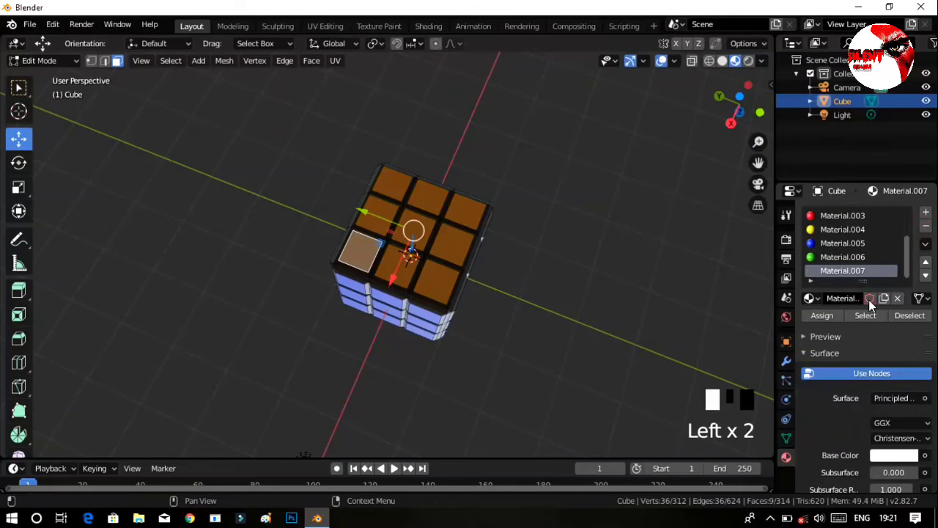
click(885, 455)
drag(864, 287, 850, 260)
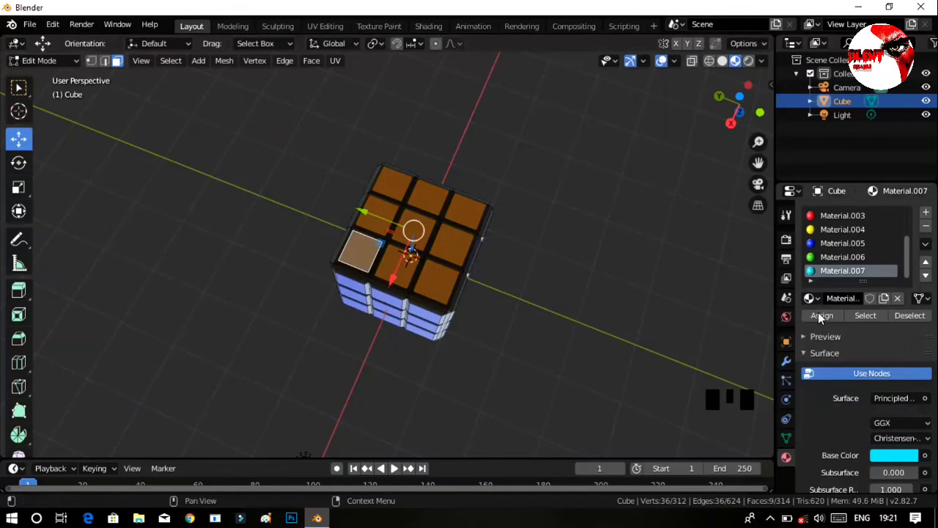
click(822, 315)
click(680, 259)
Save the project as "cube 1" in the F:\blender project folder.
middle_drag(648, 301, 587, 139)
middle_drag(639, 298, 610, 198)
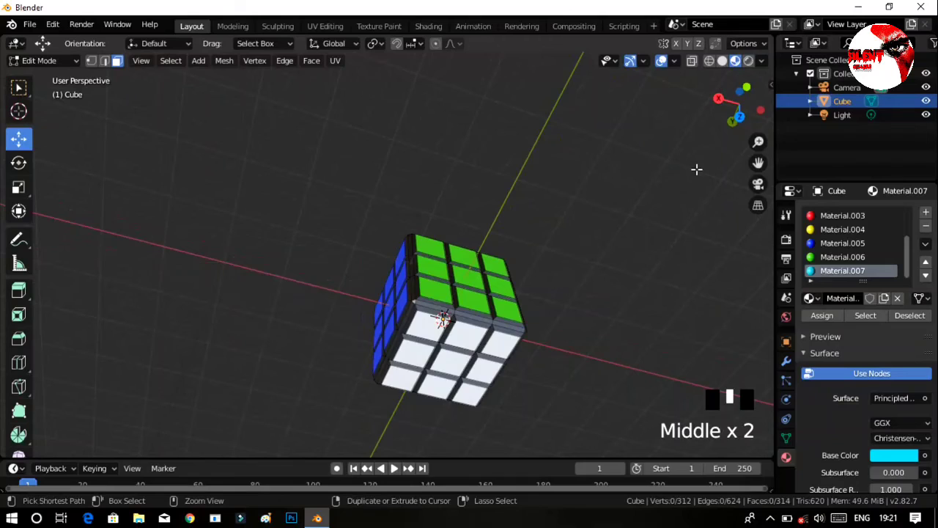
key(ctrl+s)
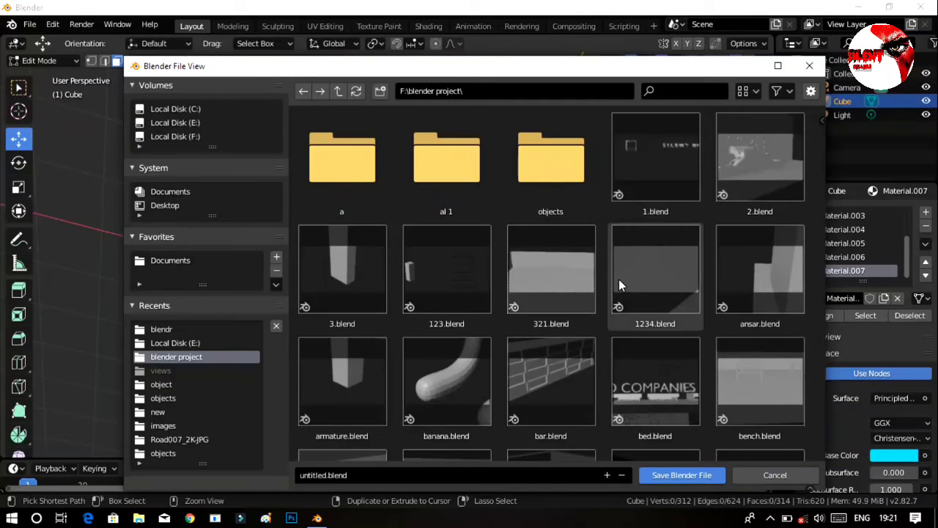
click(343, 475)
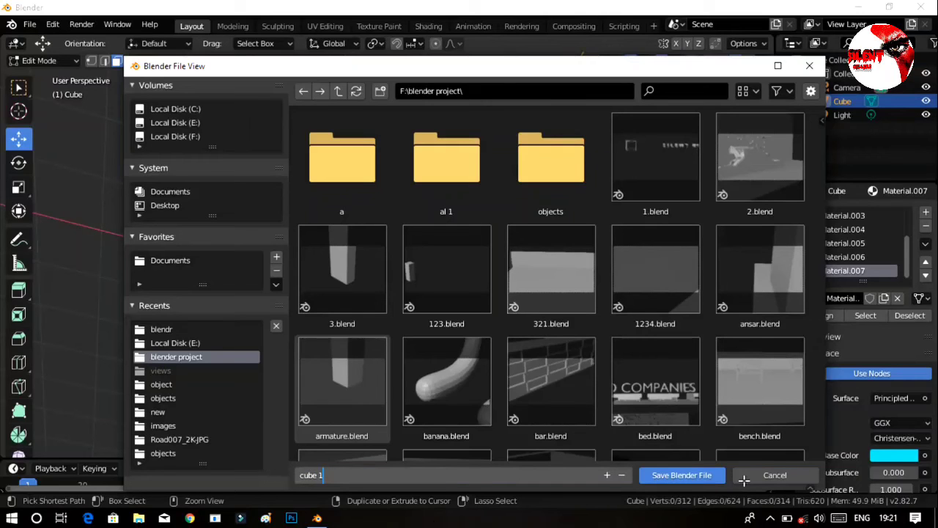
key(Return)
click(695, 476)
click(594, 367)
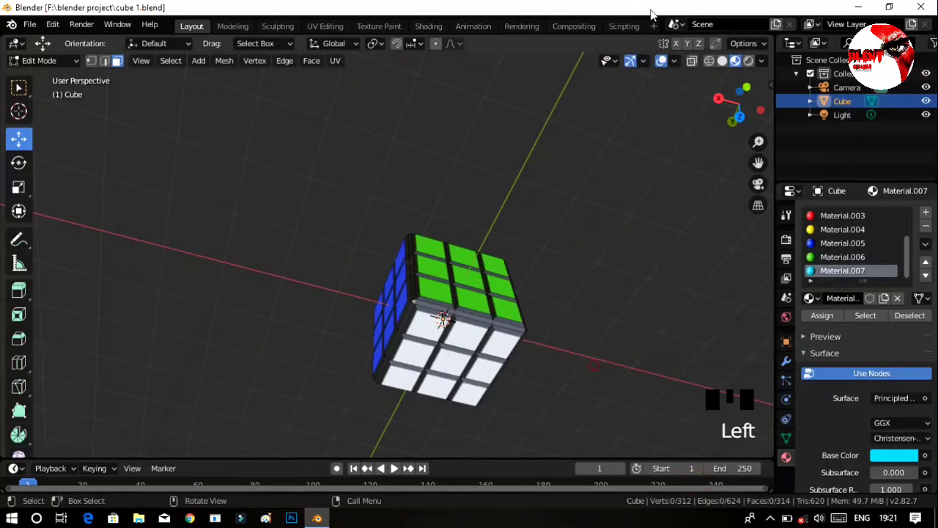
Switch the cube from Edit Mode to Object Mode and deselect it.
middle_drag(557, 222, 473, 351)
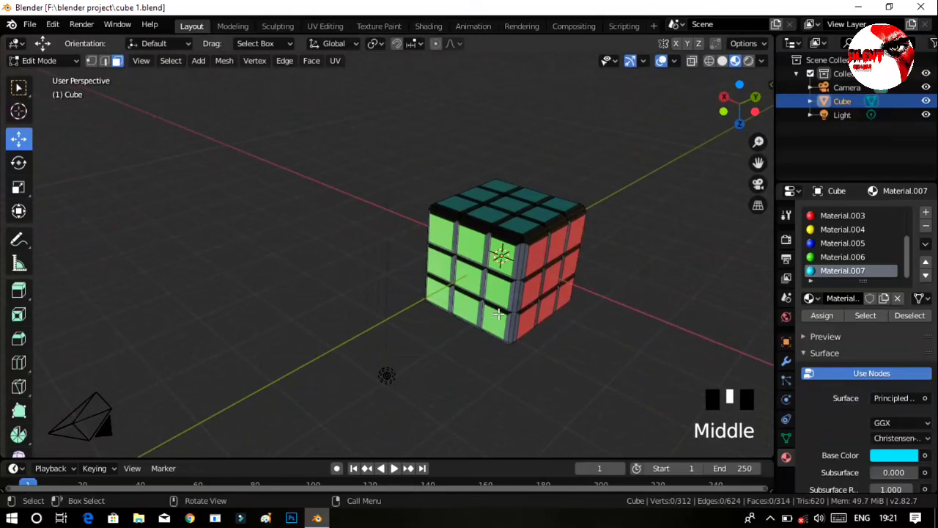
key(Tab)
click(648, 214)
Examine the colored tiles on the finished cube's different sides, selecting the cube object along the way.
middle_drag(652, 210, 723, 237)
ctrl+middle_drag(488, 356, 608, 305)
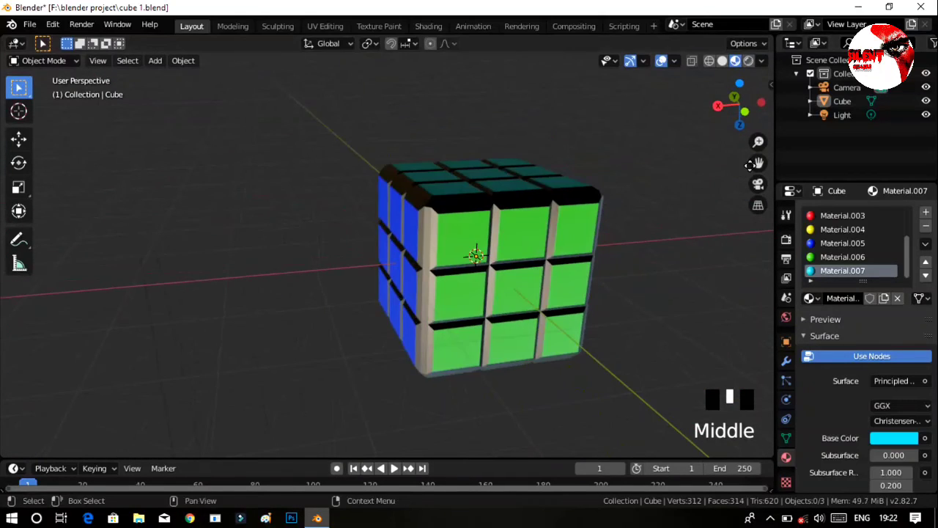
drag(758, 162, 702, 160)
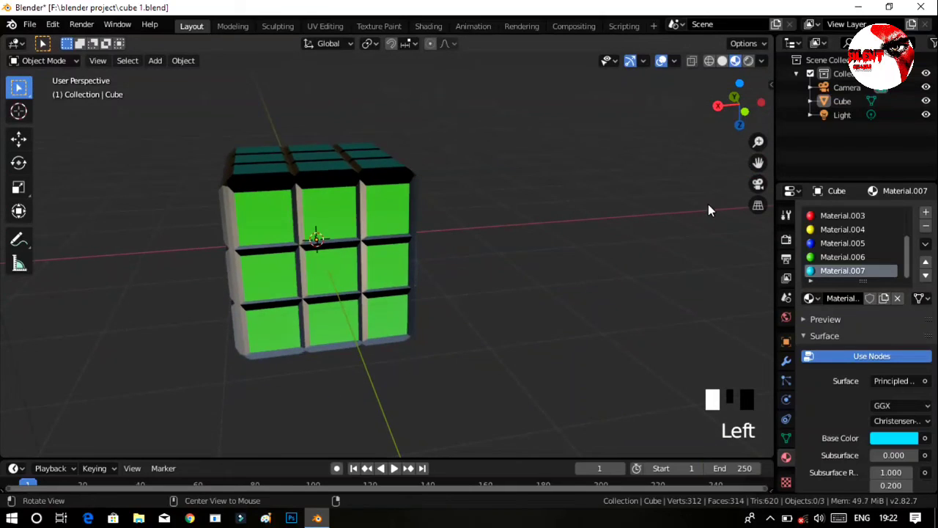
middle_drag(708, 207, 416, 288)
ctrl+middle_drag(430, 264, 483, 317)
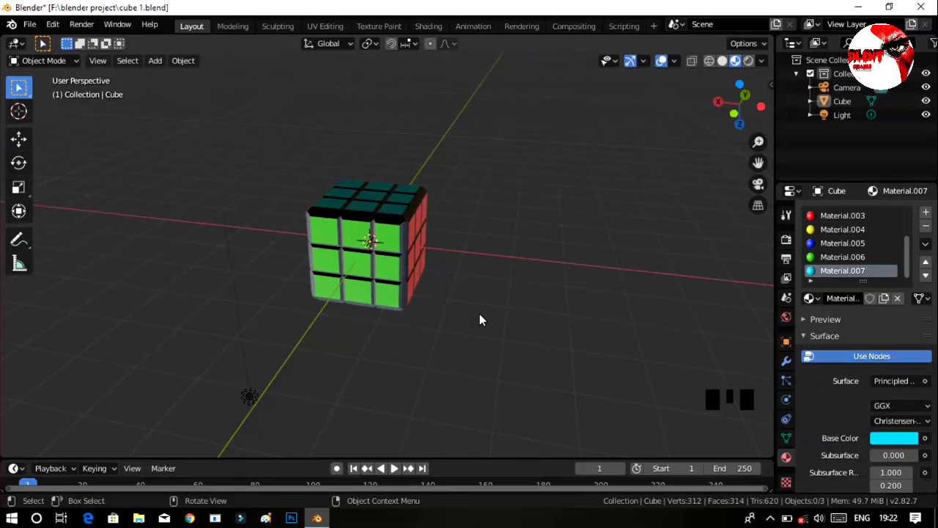
ctrl+middle_drag(480, 318, 381, 303)
click(381, 303)
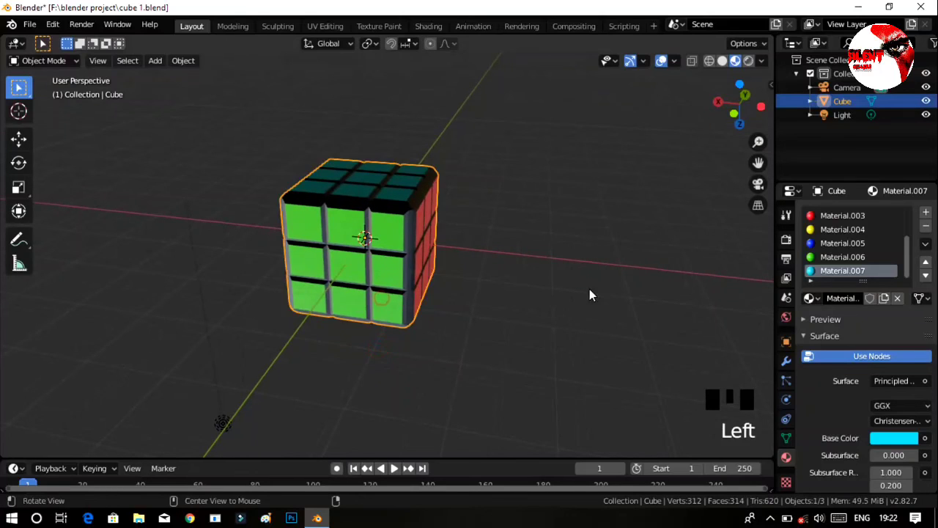
middle_drag(591, 295, 471, 282)
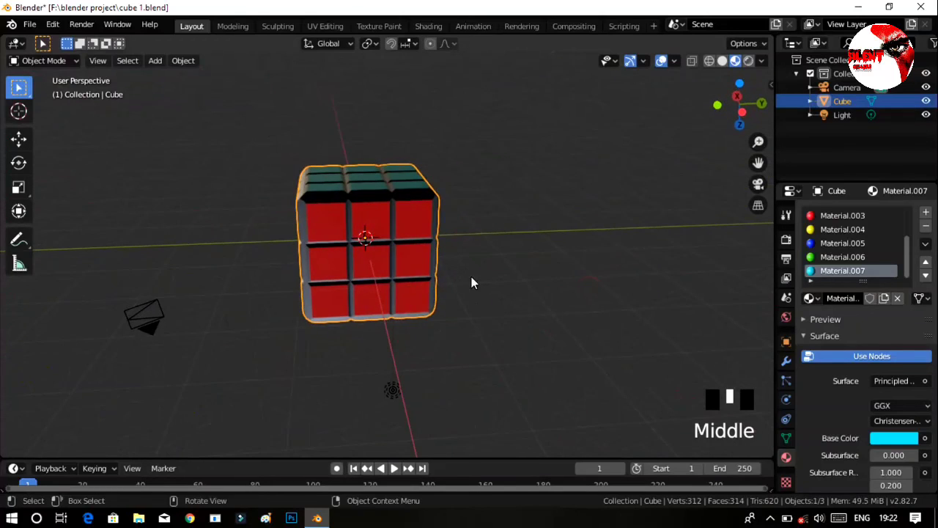
click(339, 44)
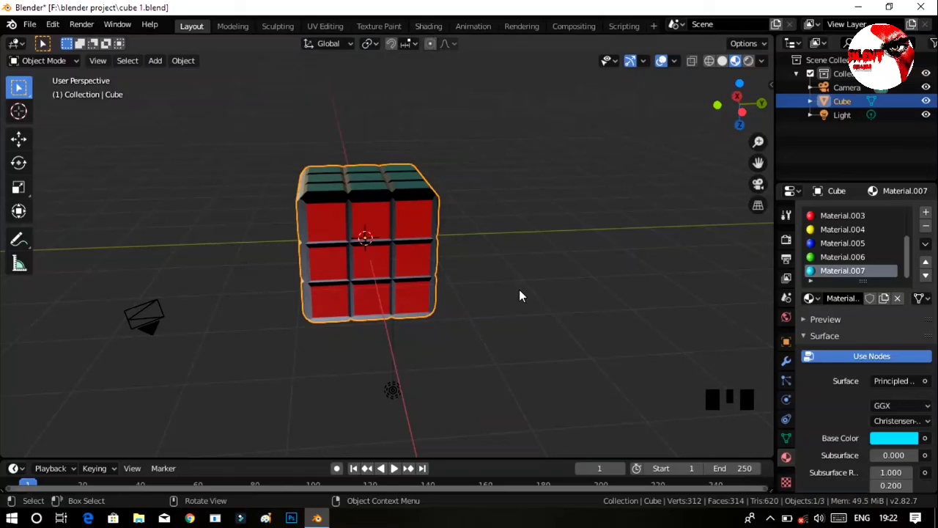
ctrl+middle_drag(505, 374, 514, 356)
middle_drag(587, 327, 530, 318)
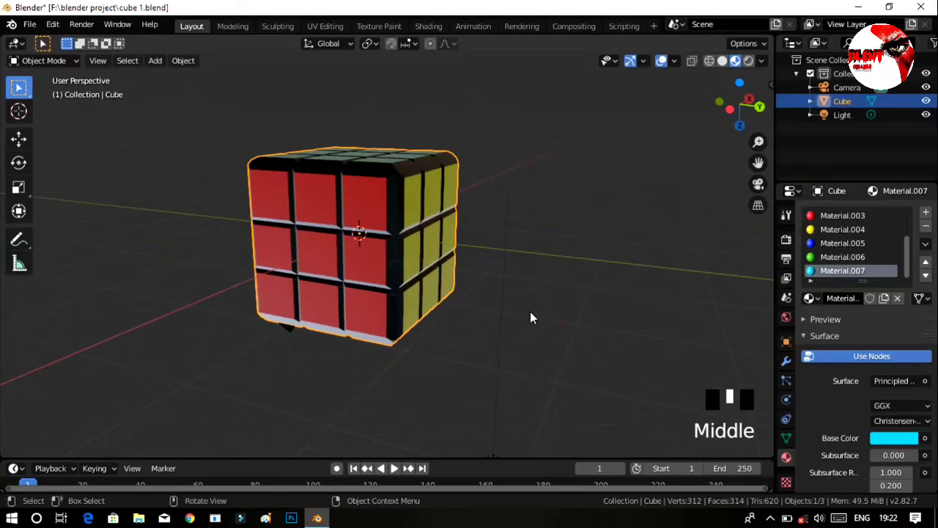